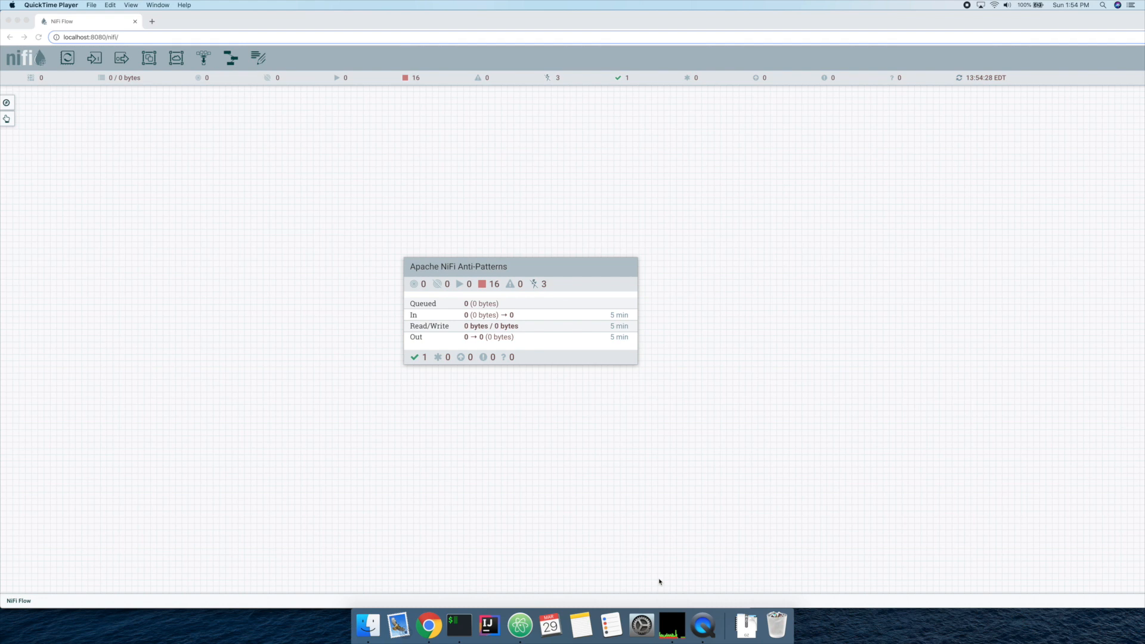
Step: Open the Anti-Pattern process group inside Apache NiFi Anti-Patterns > Split and Re-Merge
double_click(573, 348)
double_click(621, 328)
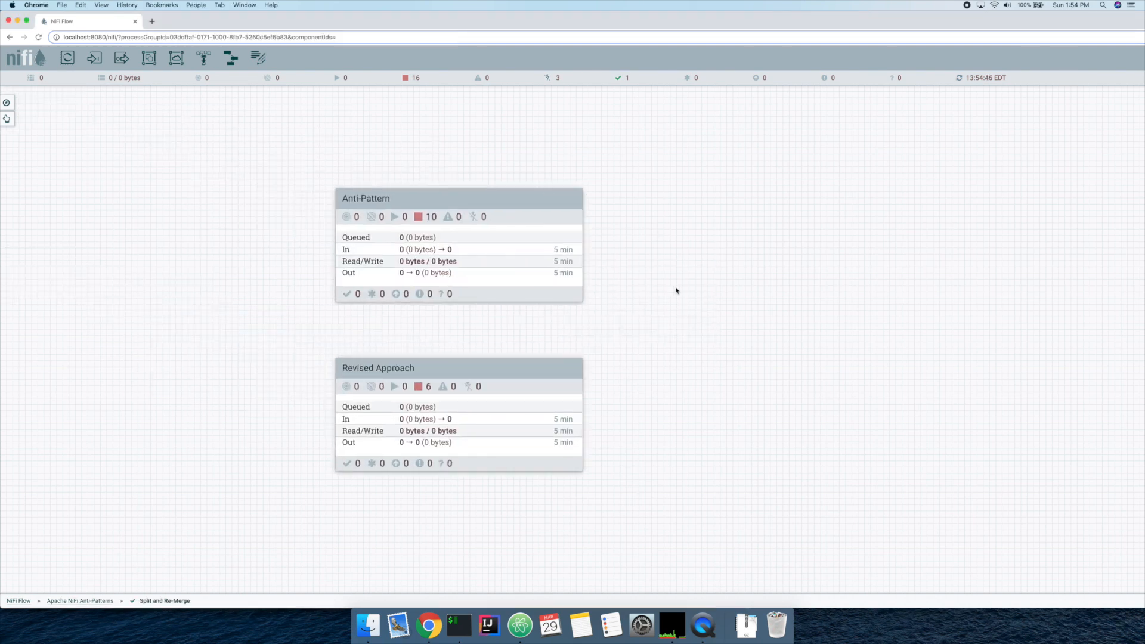
double_click(460, 247)
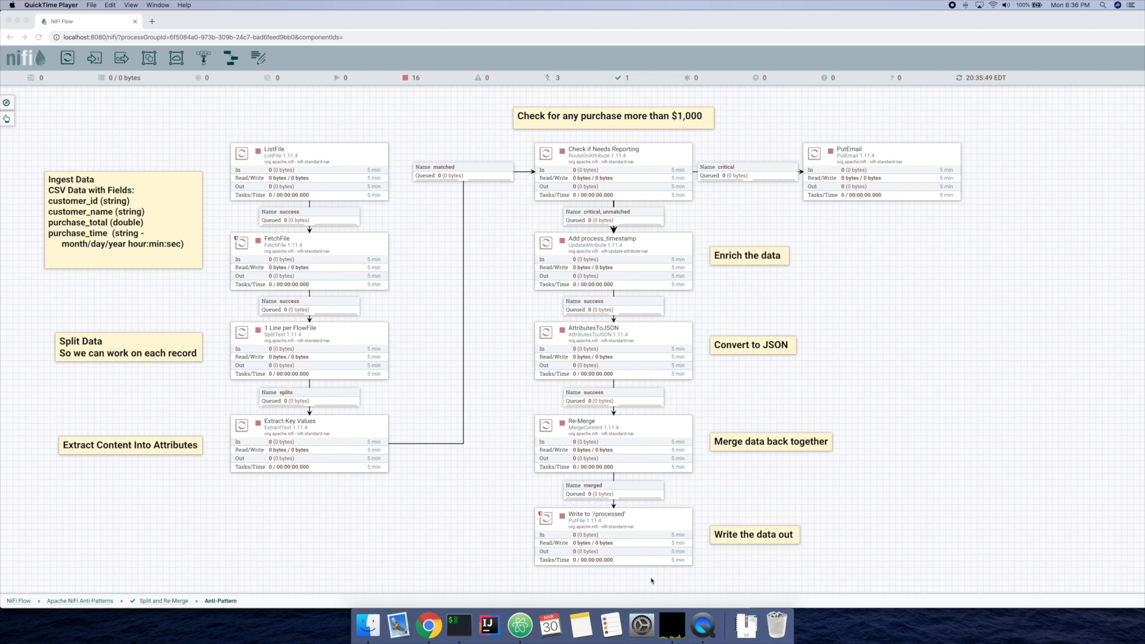
Step: Start all processors in the Anti-Pattern group and refresh the canvas statistics
right_click(863, 347)
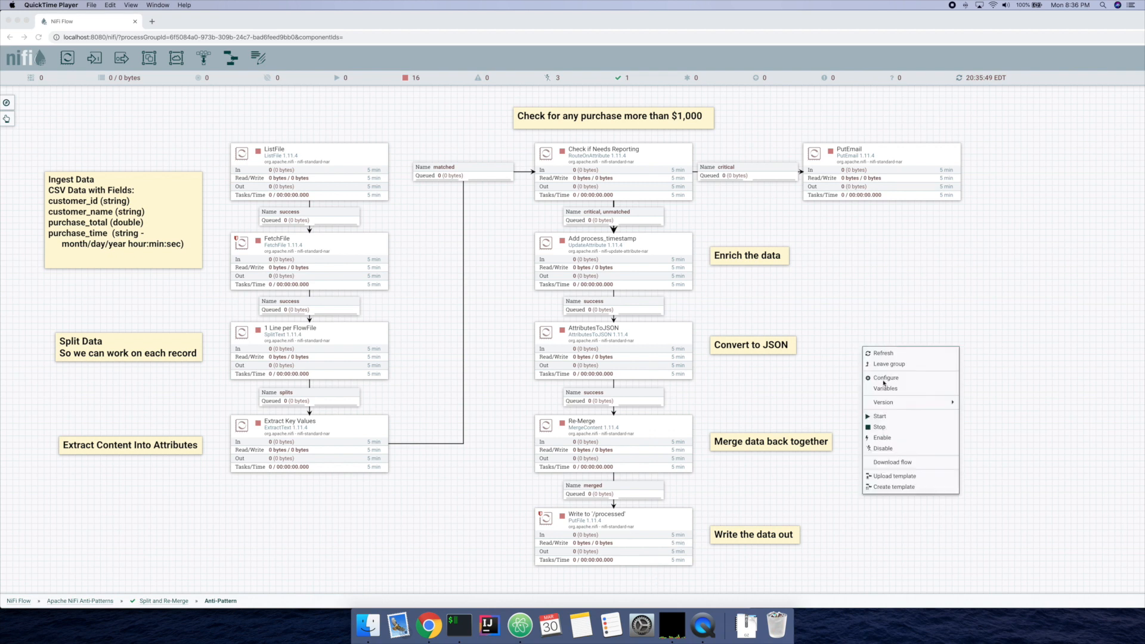
left_click(880, 416)
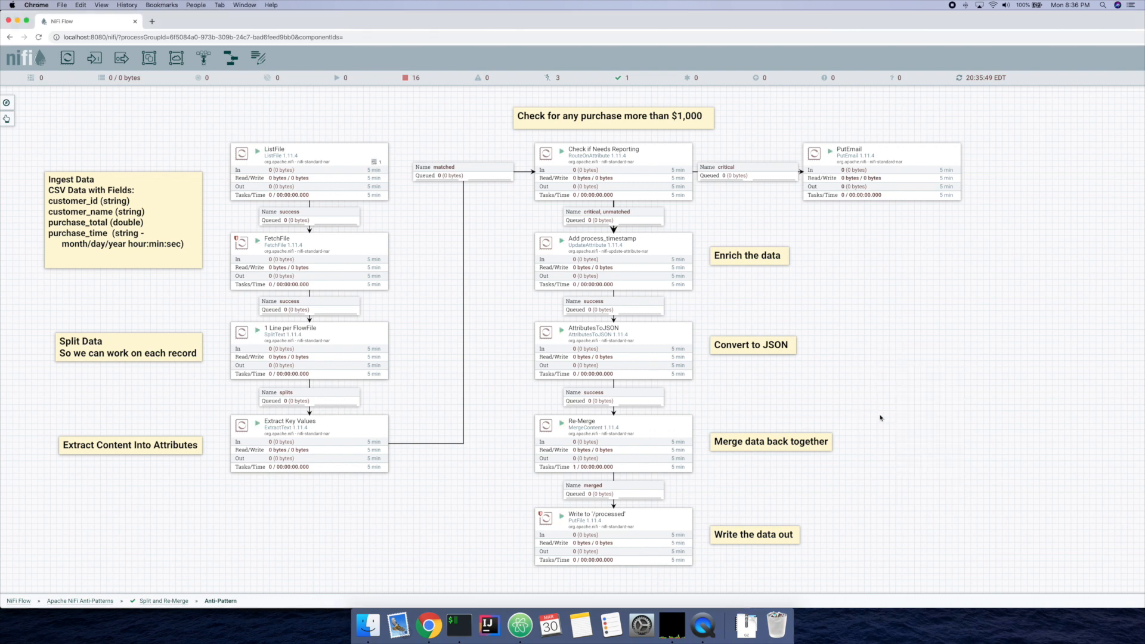
right_click(869, 360)
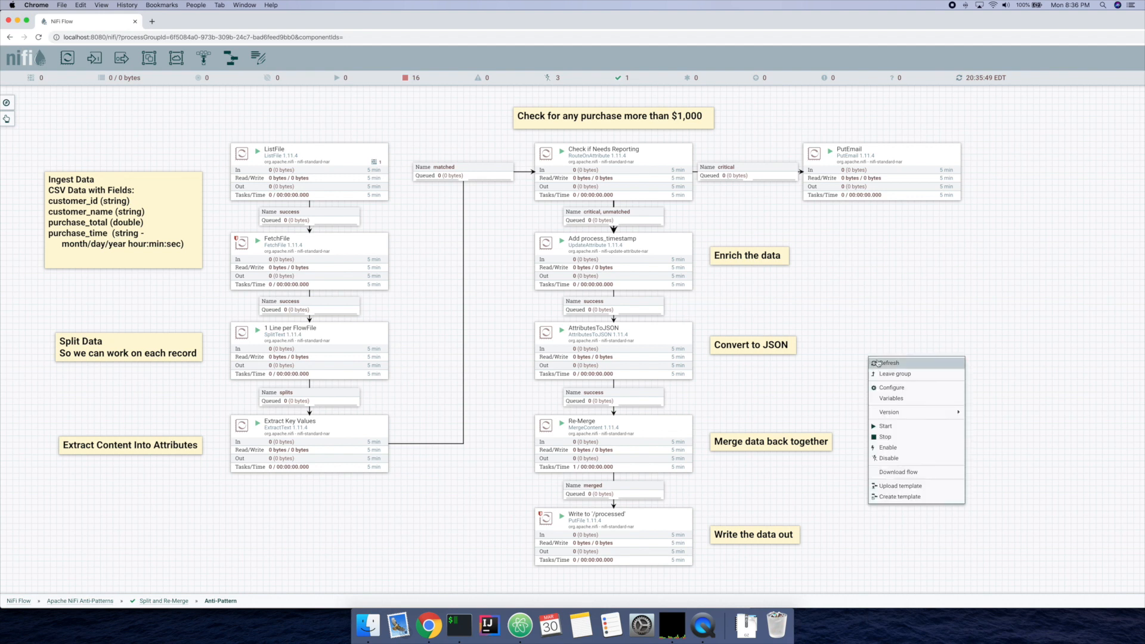
left_click(879, 362)
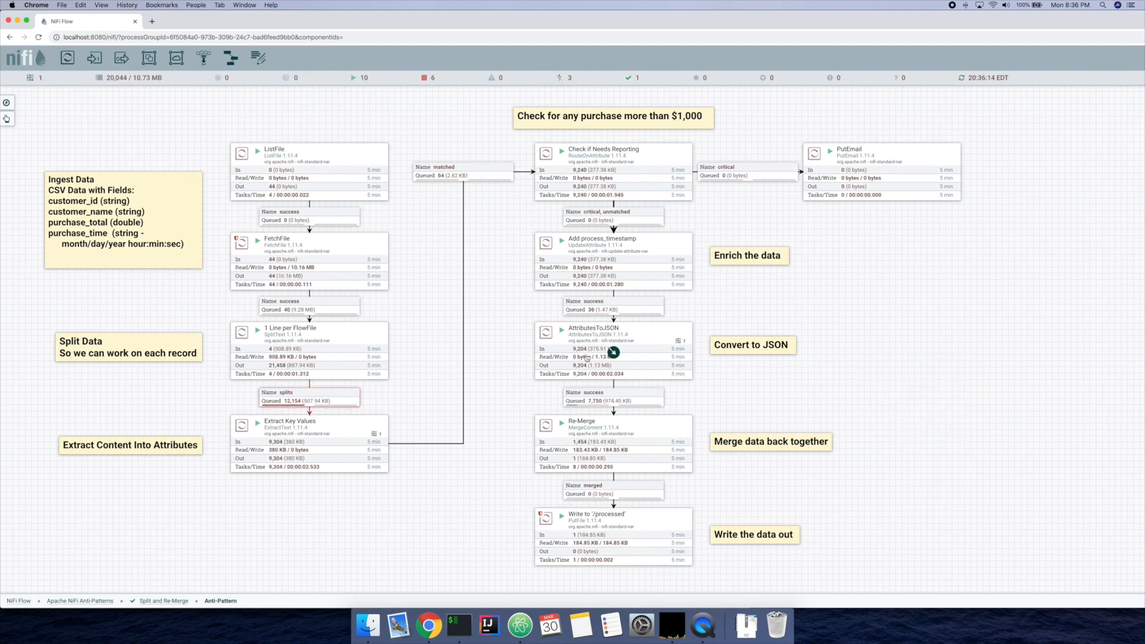
Step: Review the Extract Key Values processor's properties, including the customer_id, purchase_time and purchase_total expressions, and close its details
right_click(338, 438)
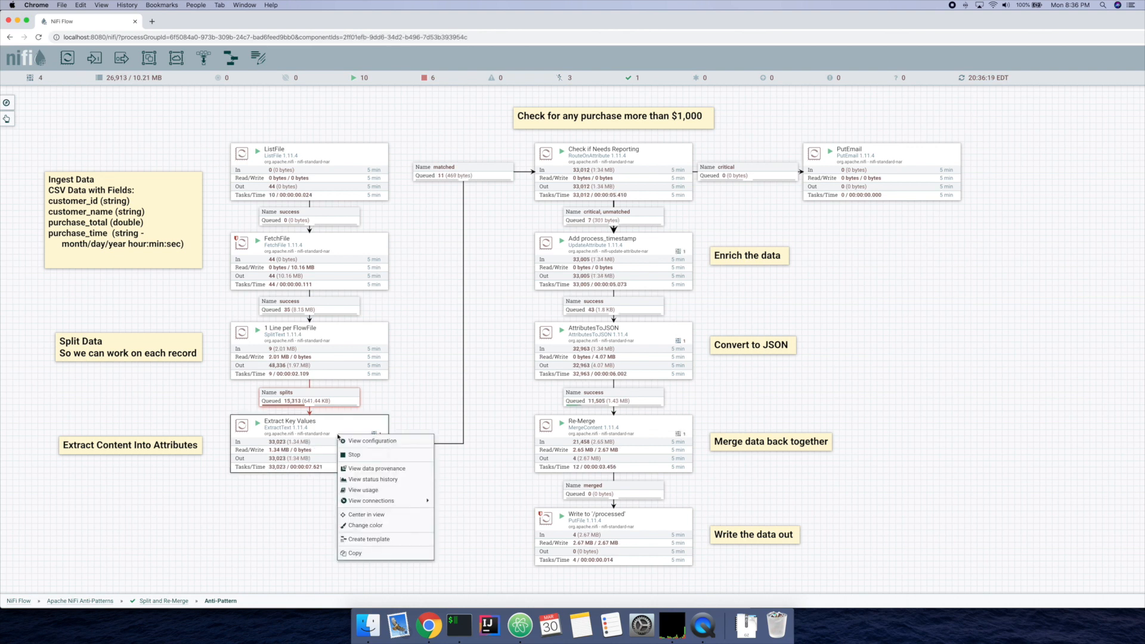
left_click(350, 442)
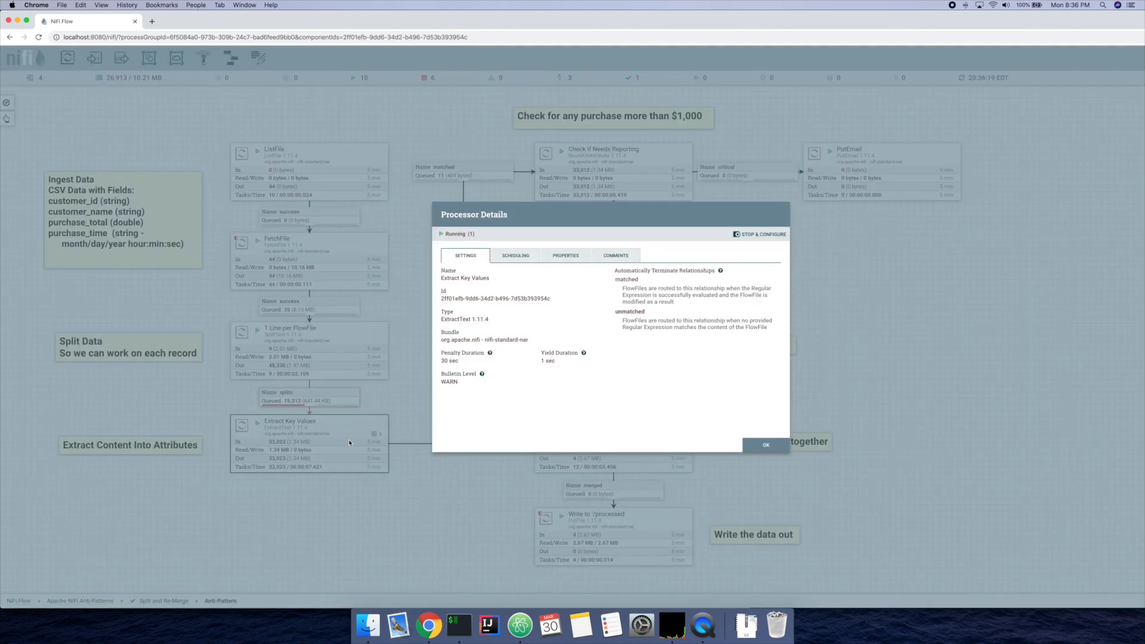
left_click(572, 256)
scroll(632, 361, "down", 5)
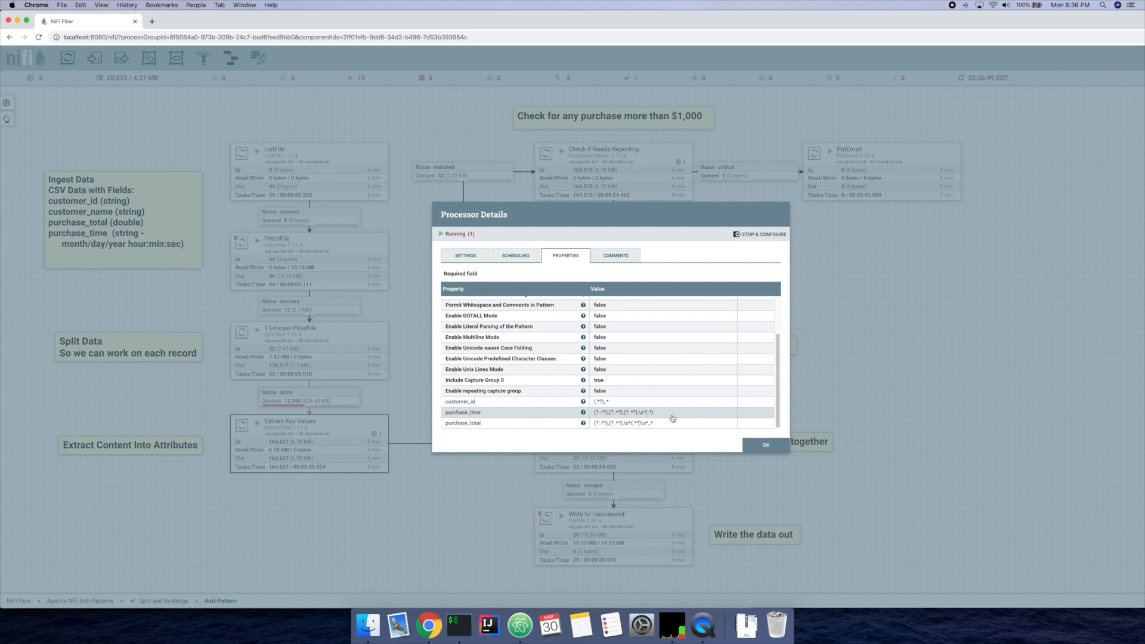
left_click(756, 447)
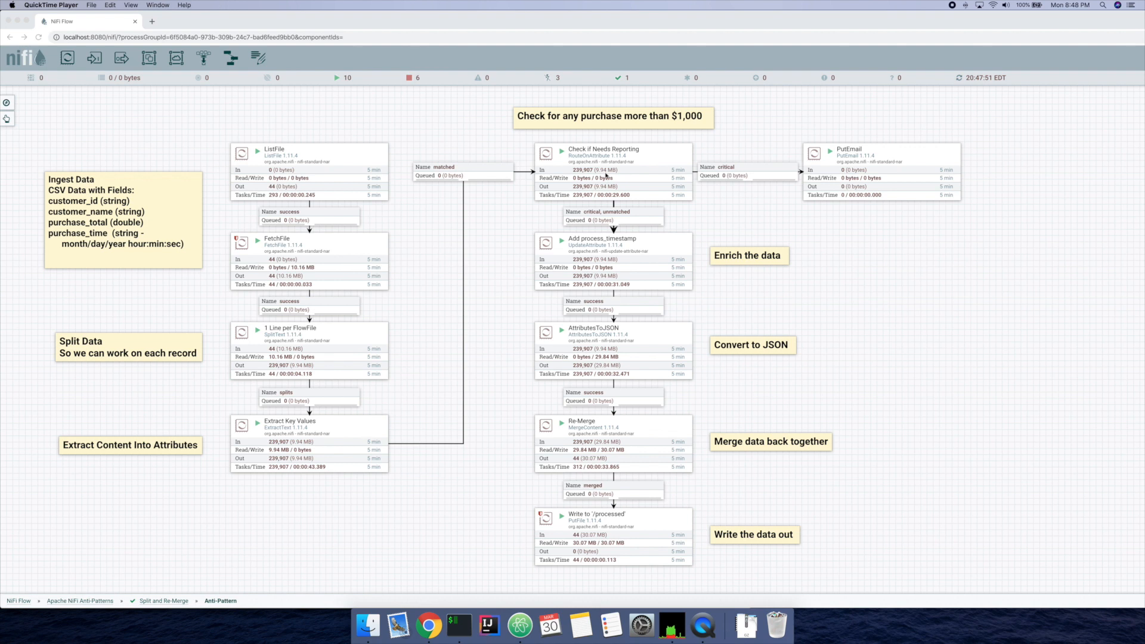
left_click(582, 173)
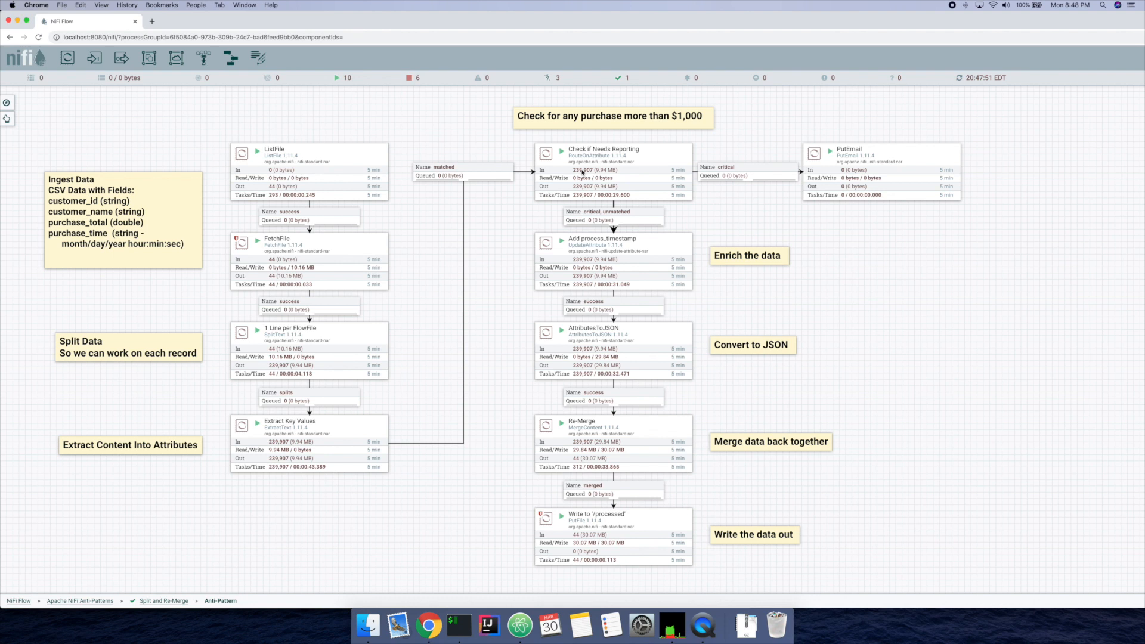
left_click(579, 244)
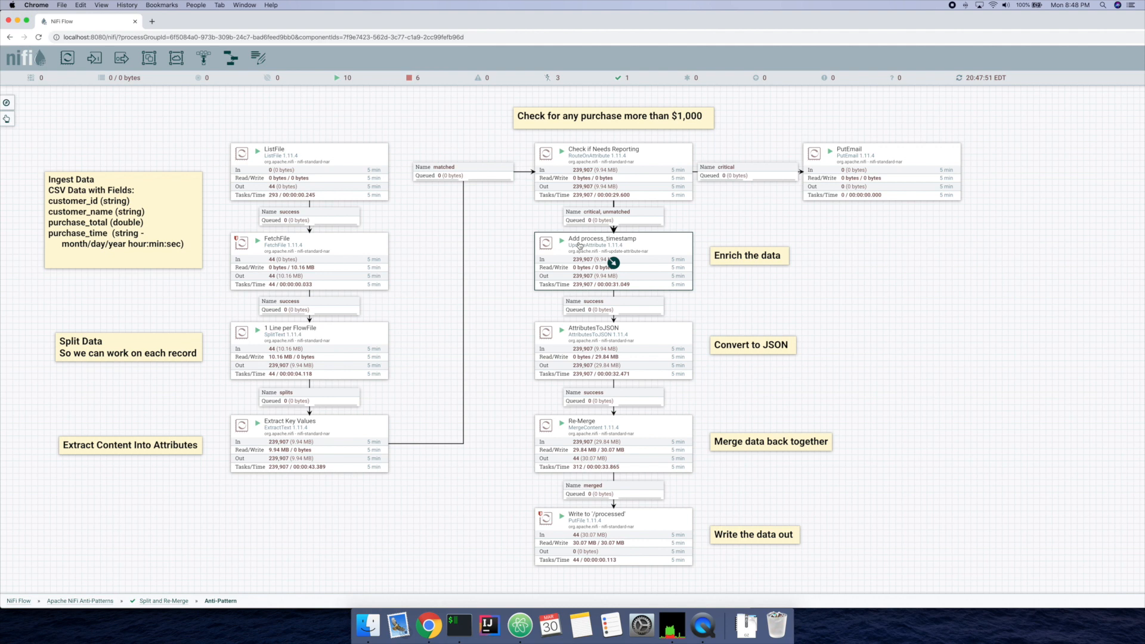
left_click(561, 346)
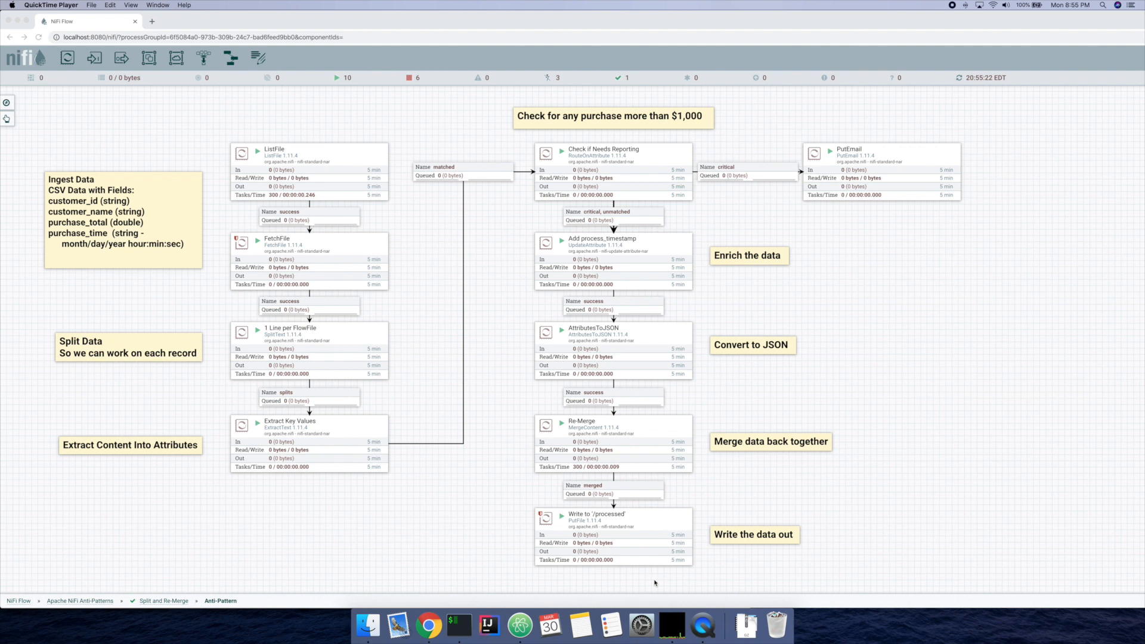
left_click(353, 333)
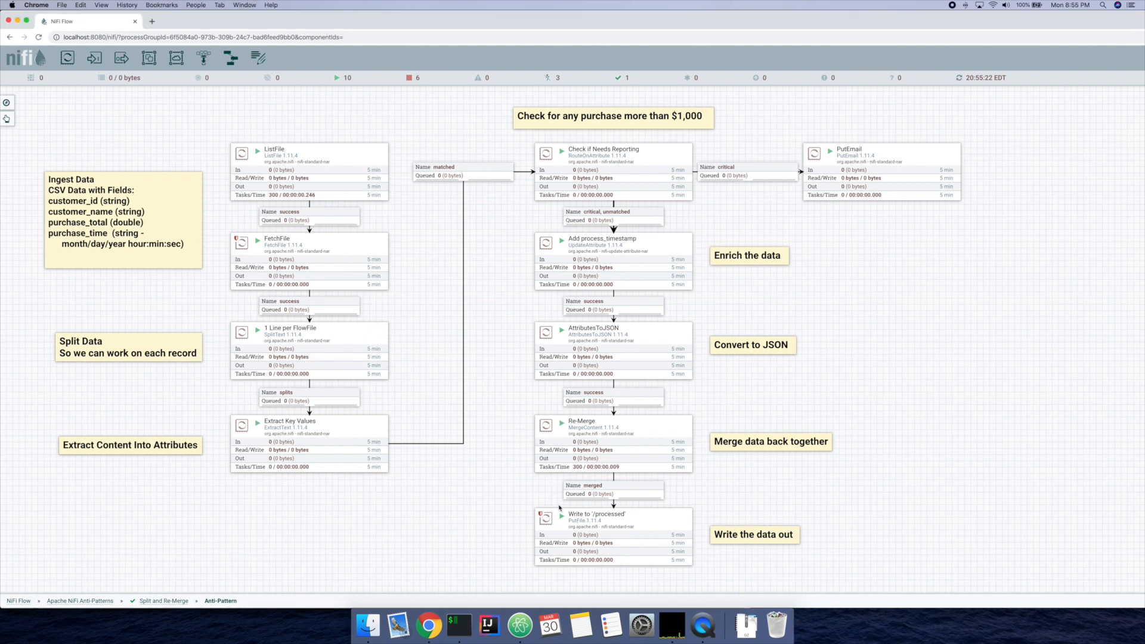
left_click(614, 444)
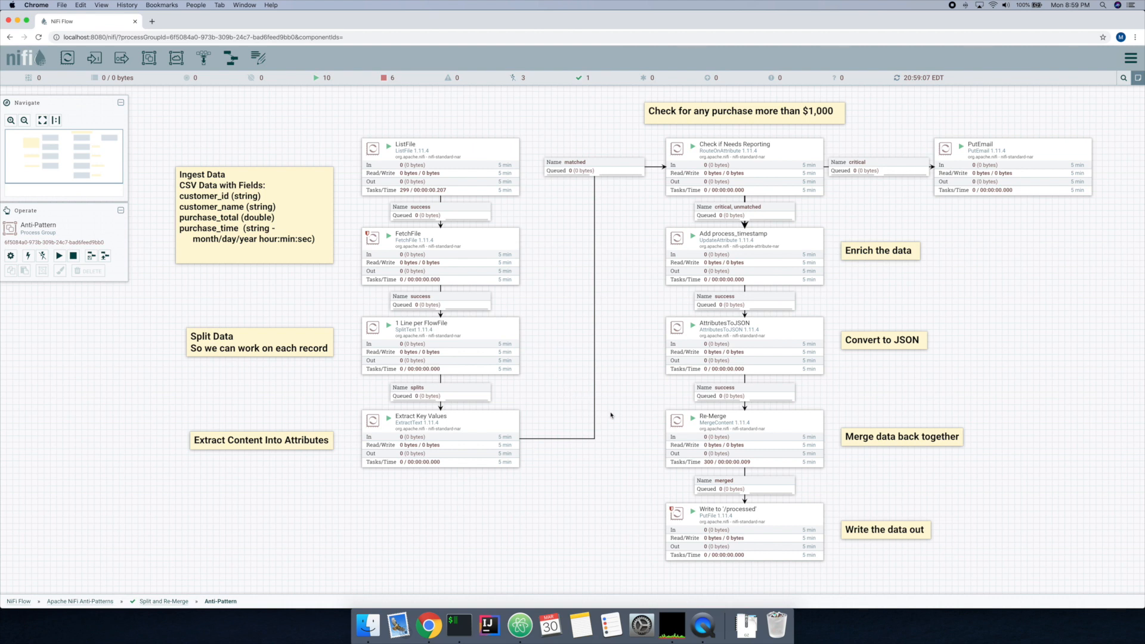
Step: Show the lineage of the newest provenance event for Write to './processed', find the JOIN event's parents, and return to the event list
right_click(711, 516)
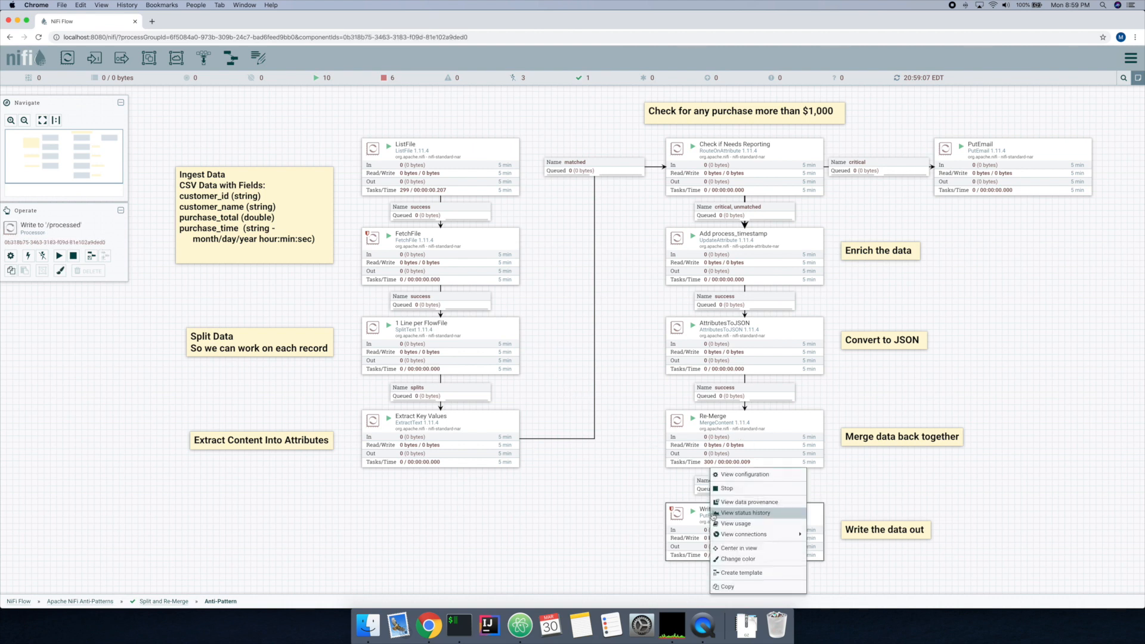
left_click(726, 504)
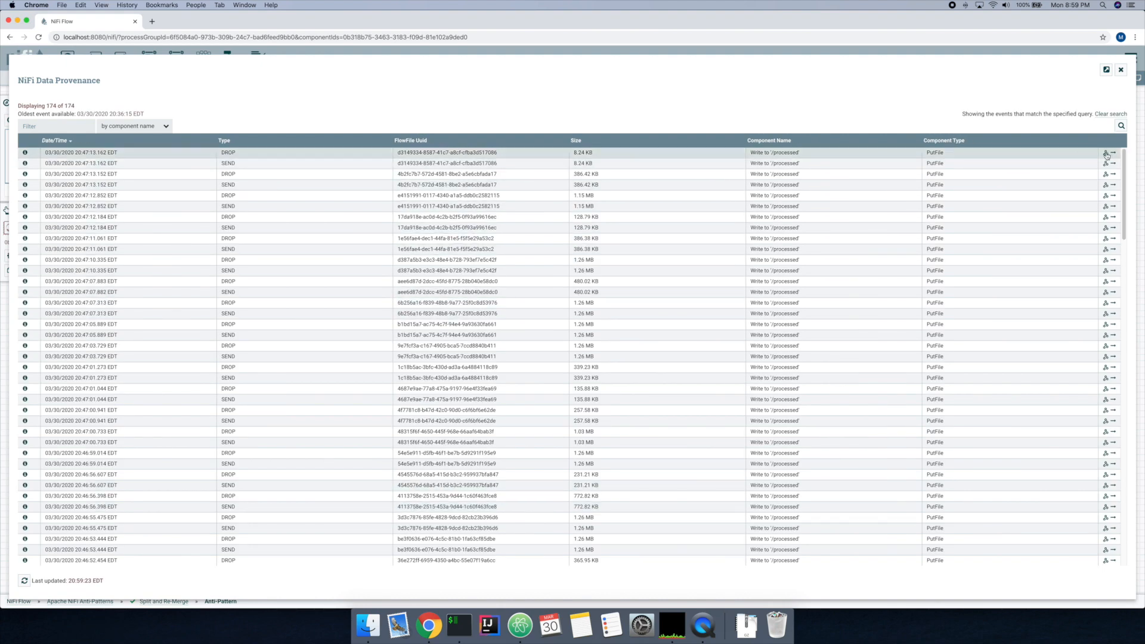
left_click(1106, 153)
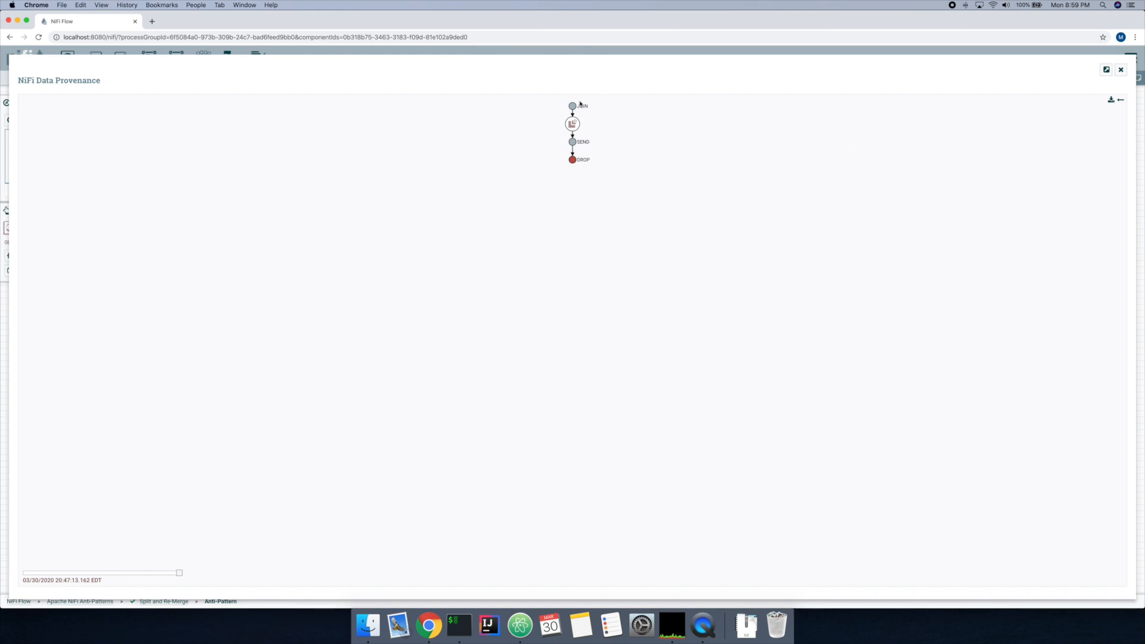
right_click(572, 107)
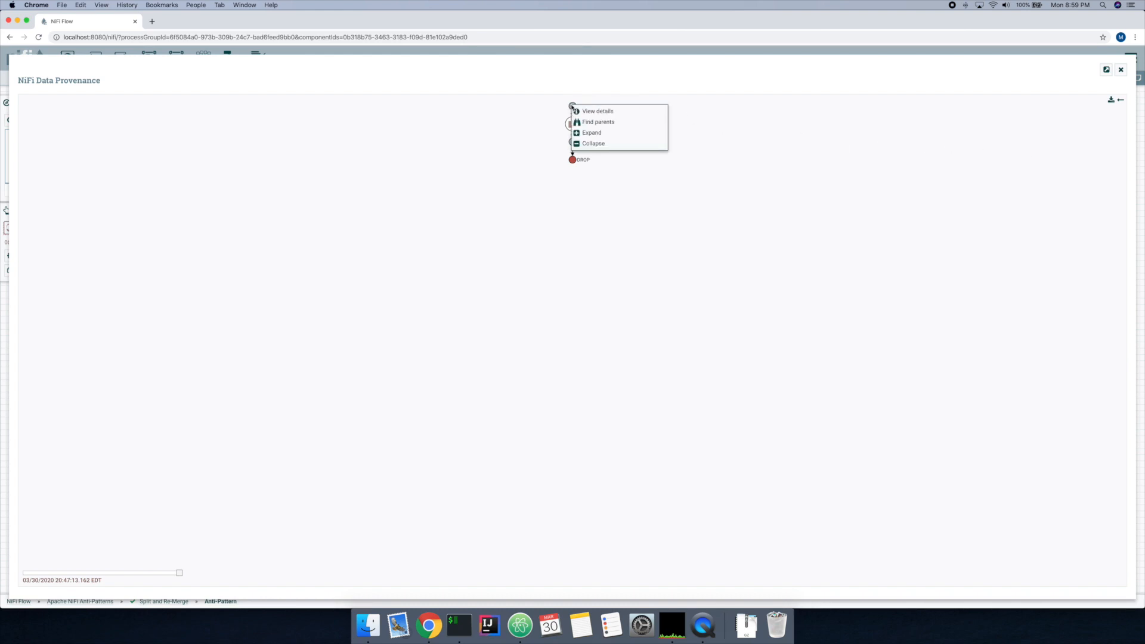
left_click(591, 123)
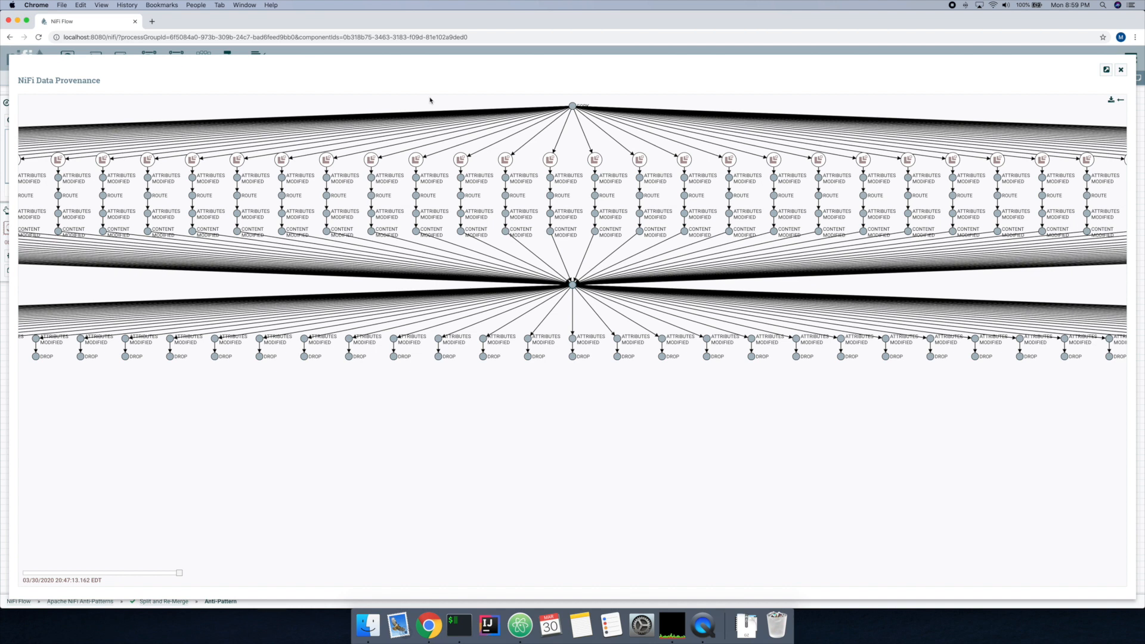
left_click(1121, 101)
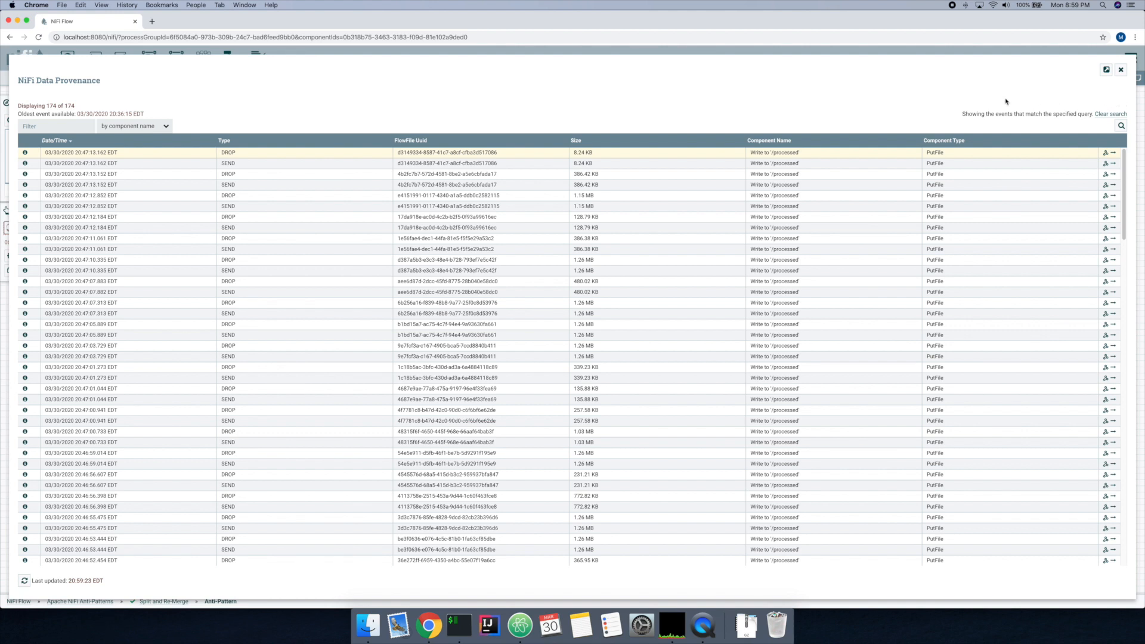
Step: Check the lineage duration in the newest provenance event's details and close the data provenance view
scroll(27, 155, "down", 1)
scroll(27, 155, "up", 1)
left_click(25, 153)
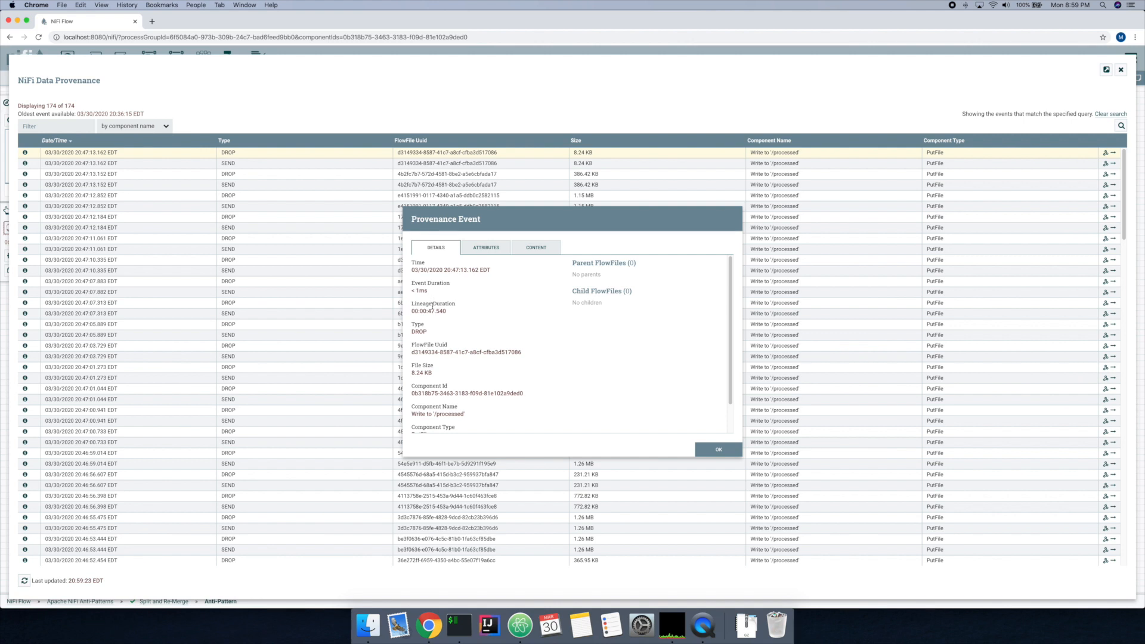
left_click_drag(437, 311, 445, 310)
left_click(444, 310)
left_click(721, 451)
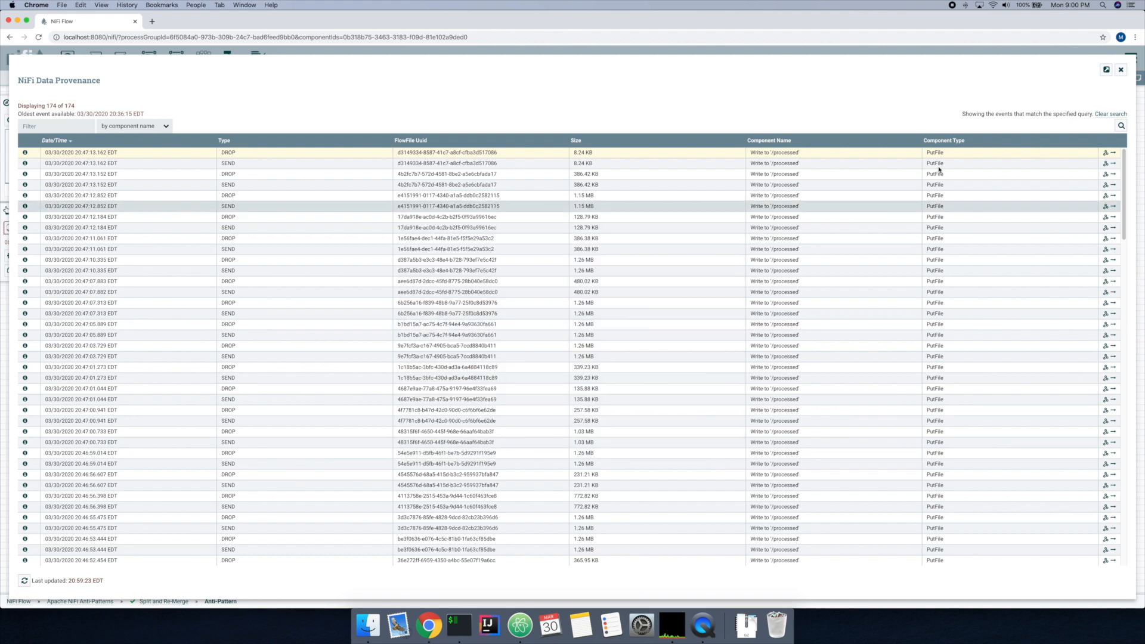
left_click(1121, 69)
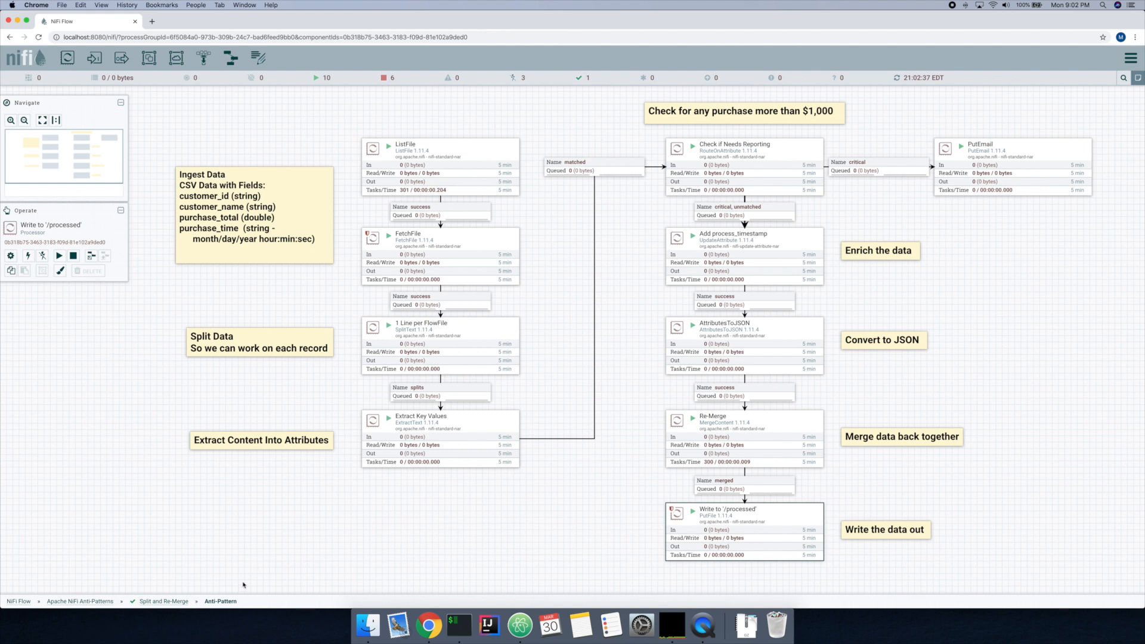
Step: Go back to the Split and Re-Merge group and open the Revised Approach process group
left_click(160, 601)
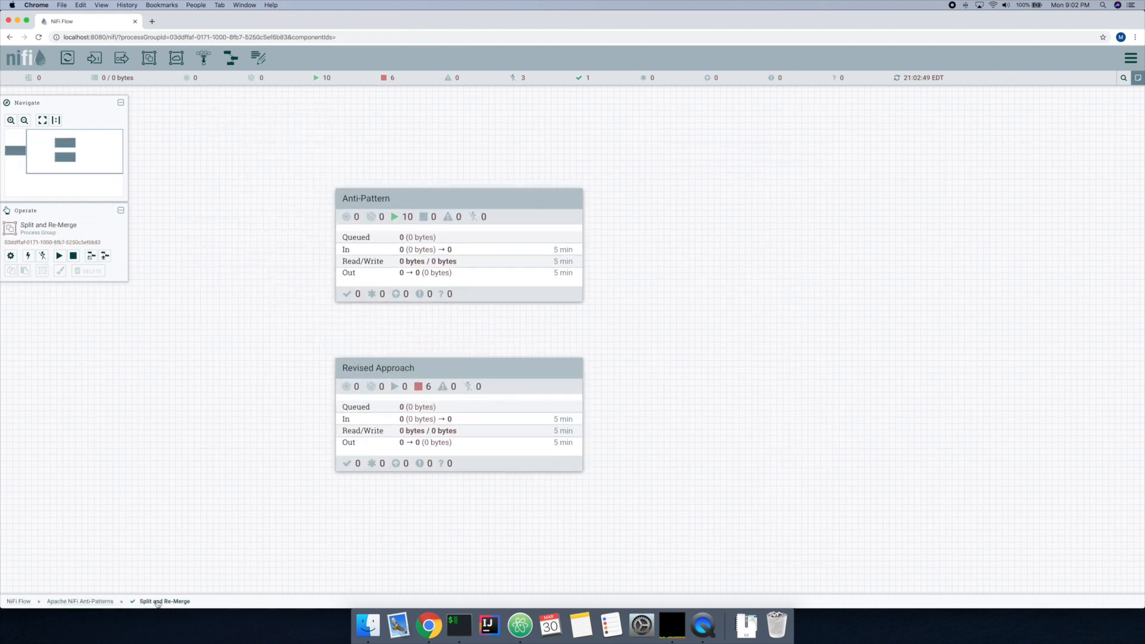
left_click(459, 417)
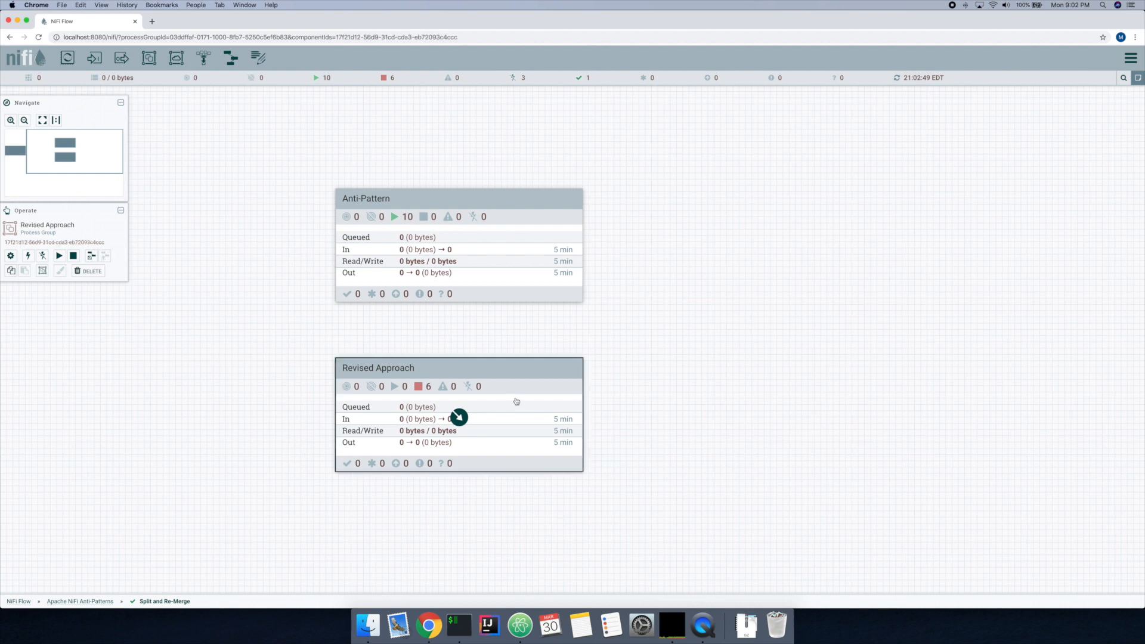
double_click(517, 401)
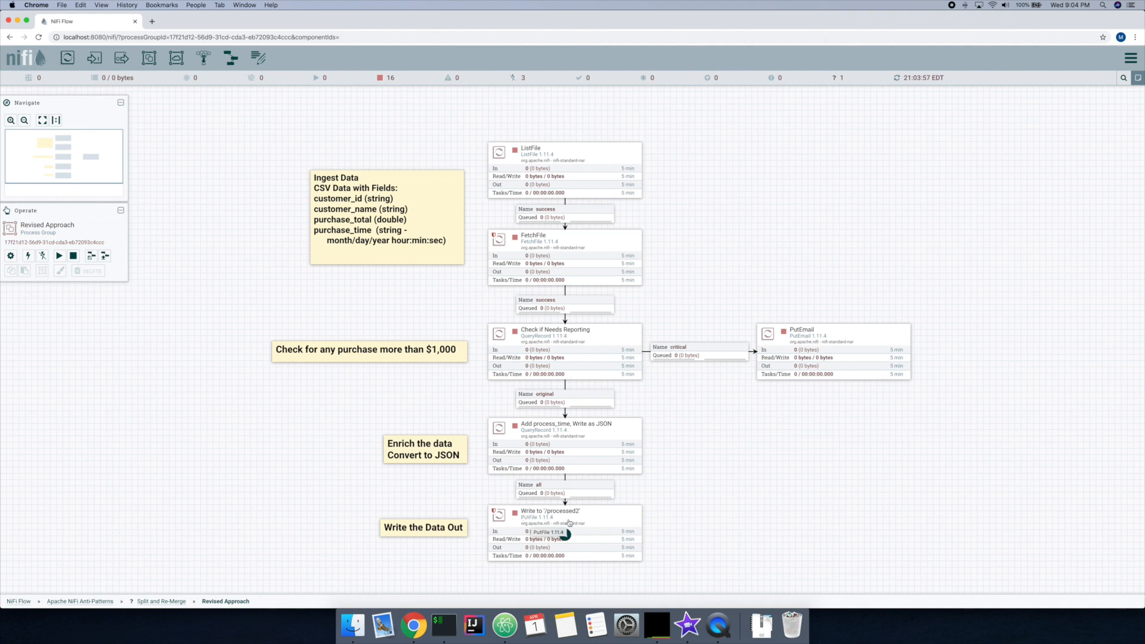
Step: Review the critical SQL query in the Check if Needs Reporting processor's properties and close the configuration without changes
double_click(613, 366)
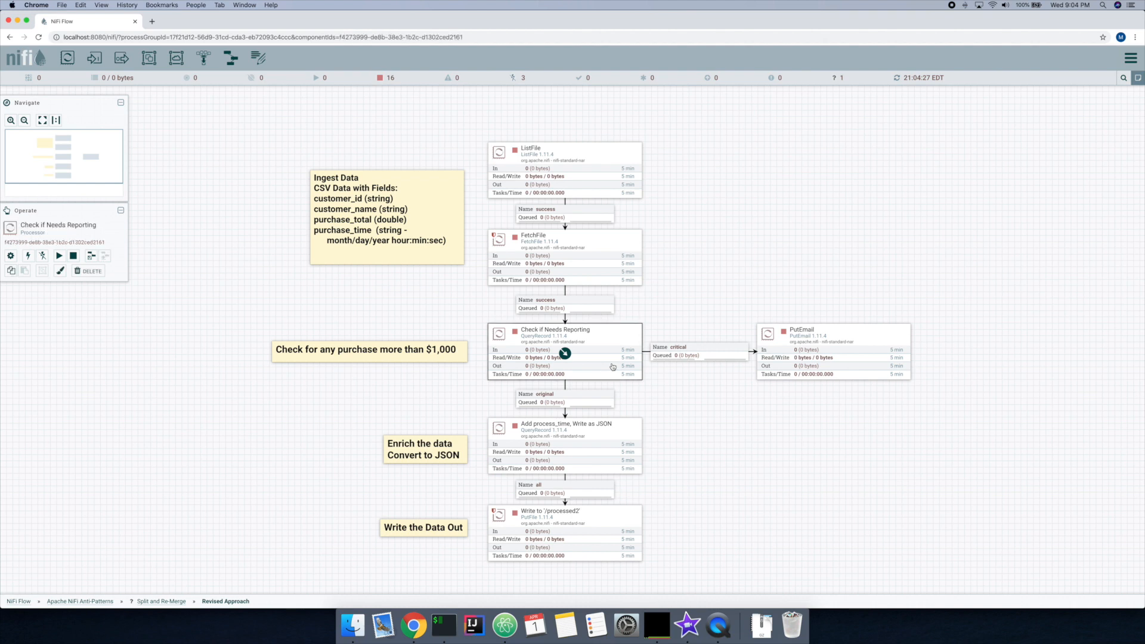
left_click(528, 256)
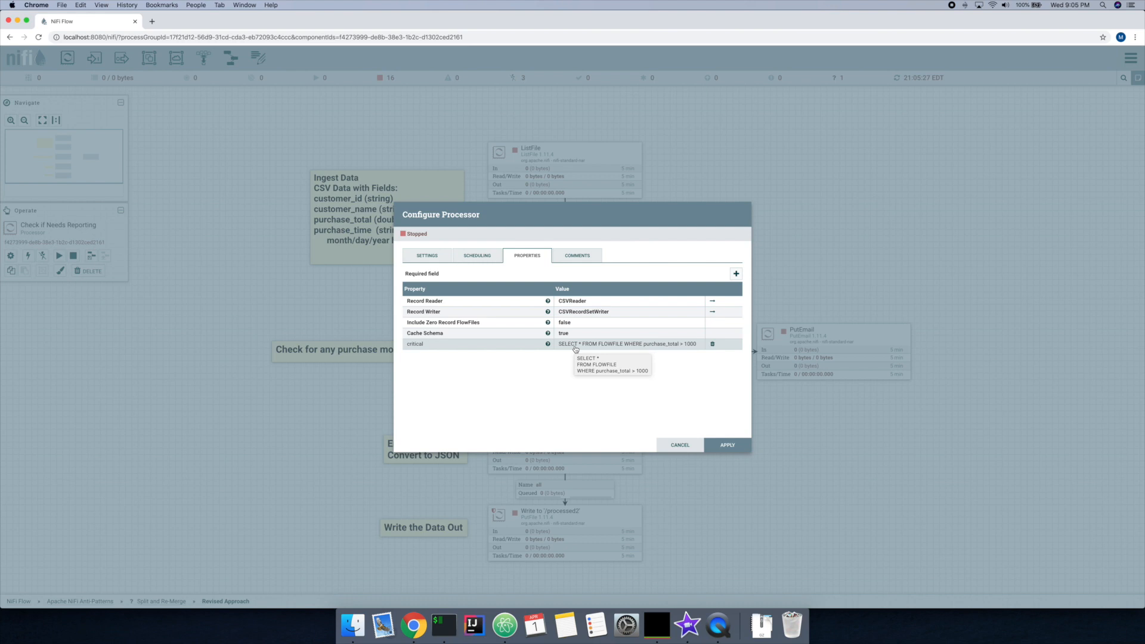
left_click(576, 348)
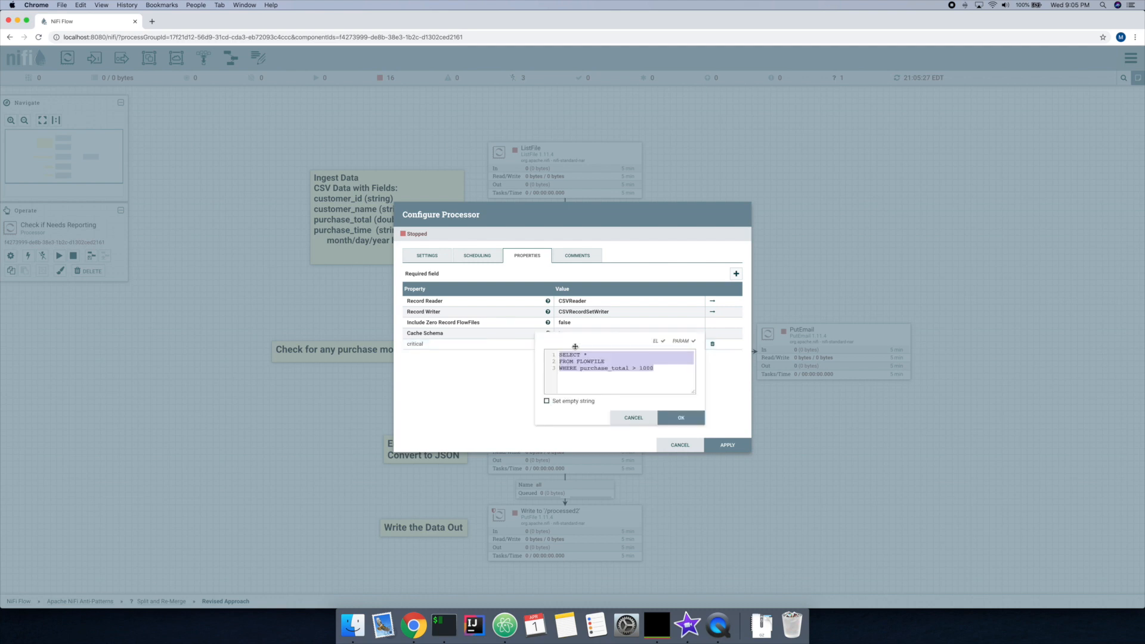
left_click(666, 371)
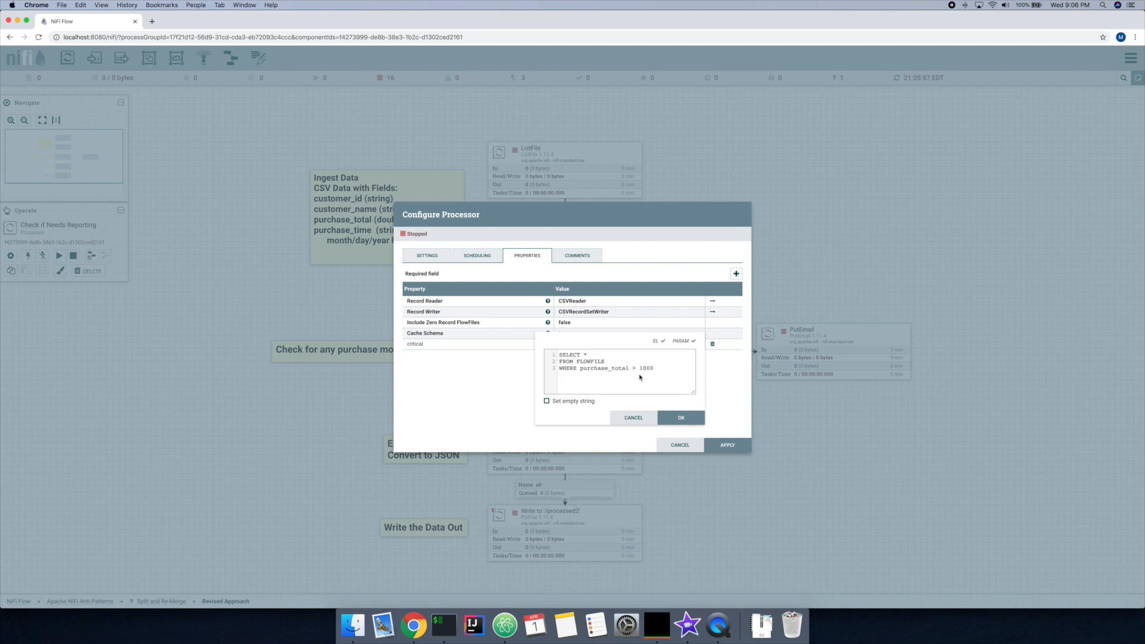
left_click(626, 418)
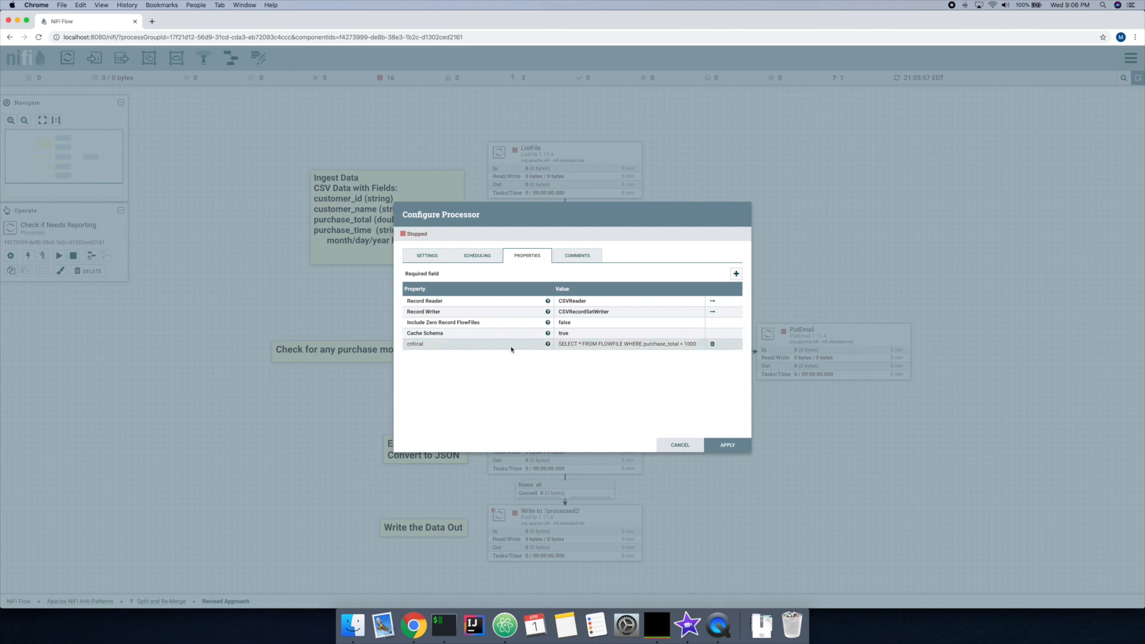
left_click(672, 445)
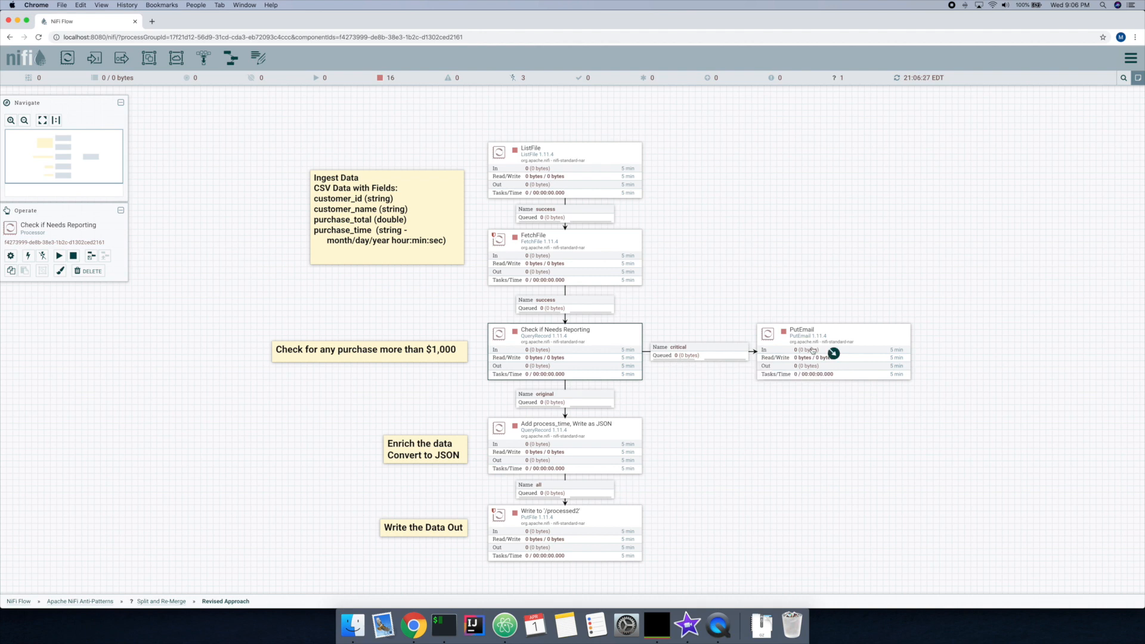
Step: Open the all SQL query in the Add process_time, Write as JSON processor's properties and widen the editor to show the full statement
left_click(582, 403)
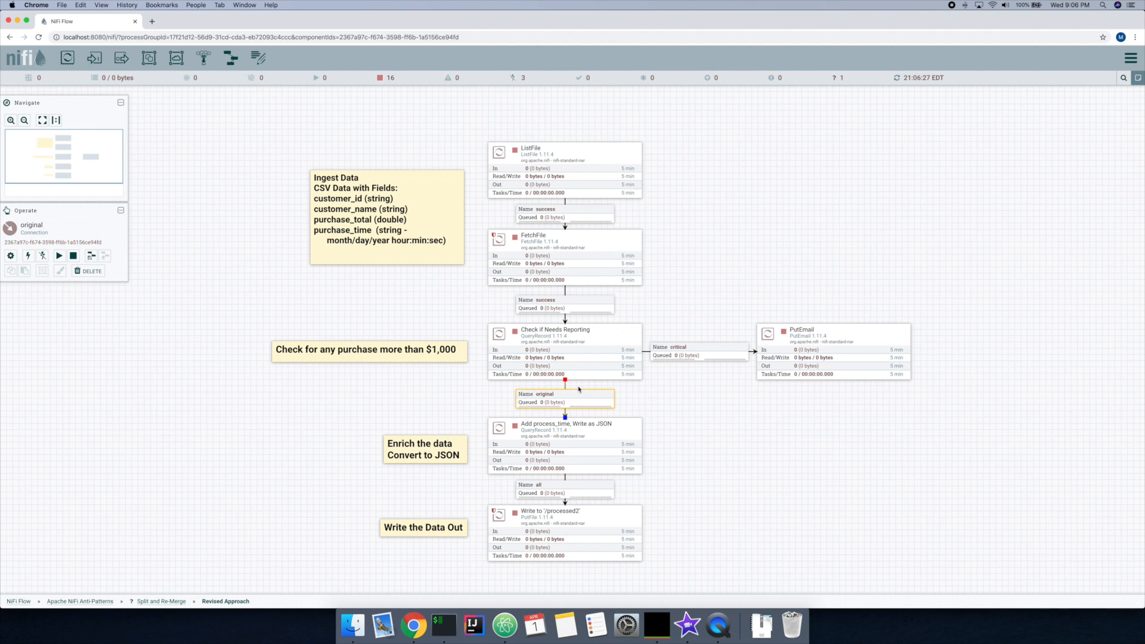
double_click(565, 447)
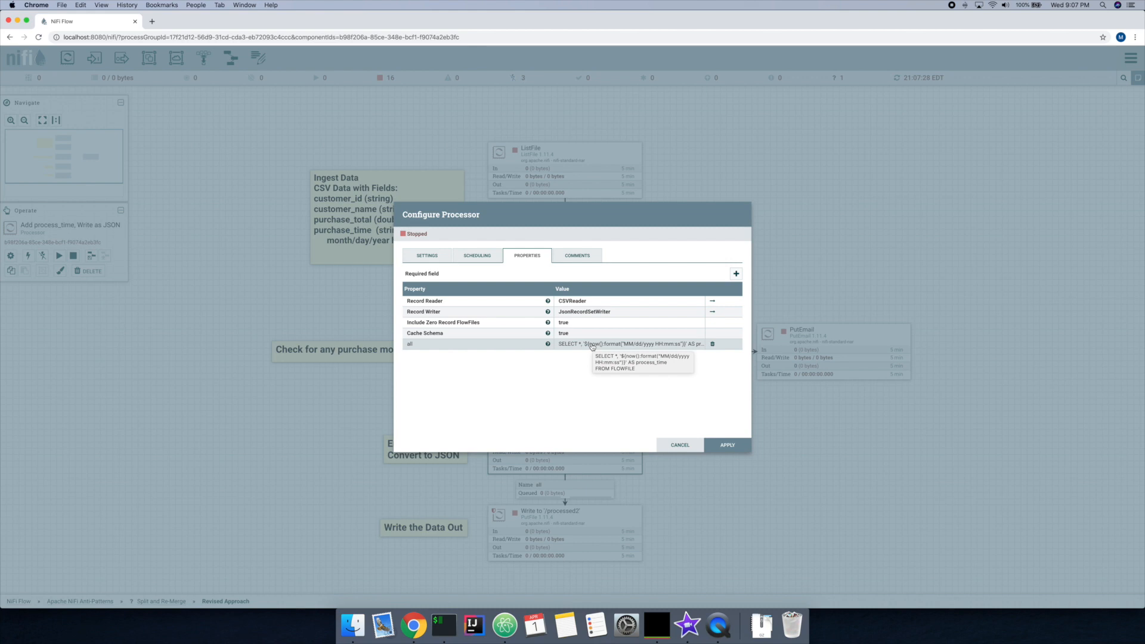
left_click(592, 345)
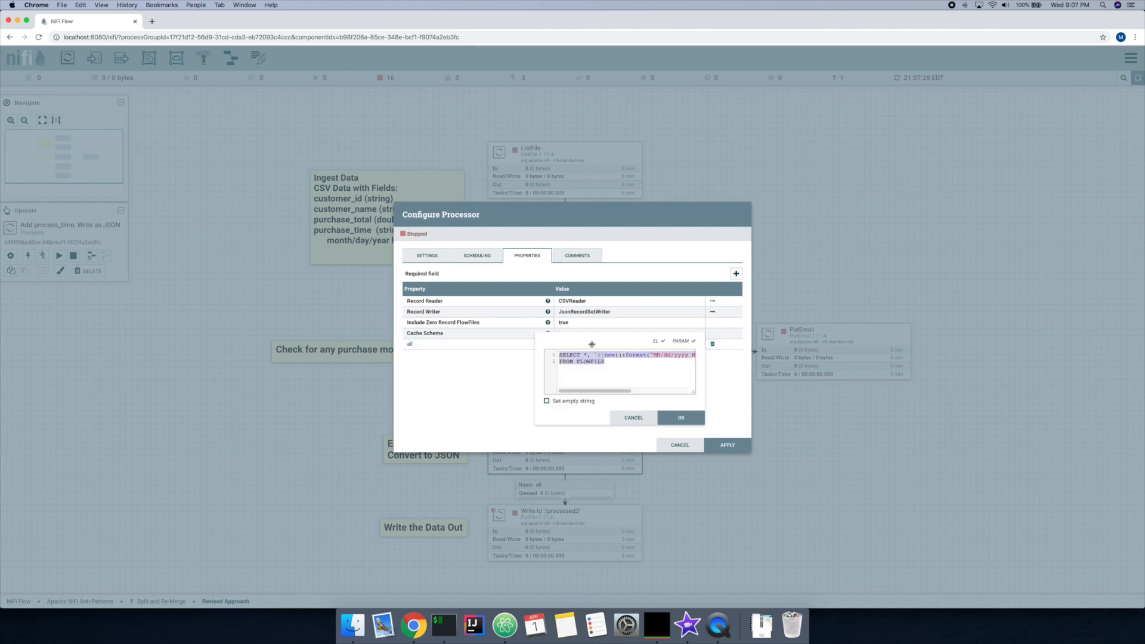
left_click_drag(693, 392, 822, 393)
left_click(758, 378)
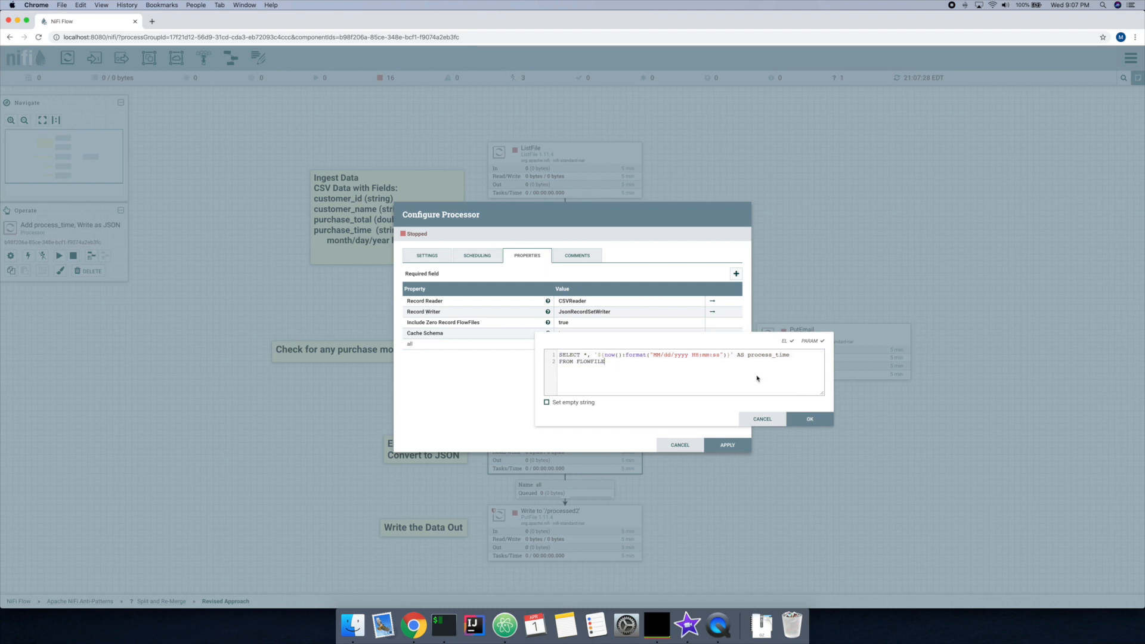
Step: Examine the now():format expression and its process_time alias in the query, and close the processor configuration without changes
left_click_drag(594, 355, 791, 355)
left_click(787, 371)
double_click(611, 355)
left_click(607, 354)
double_click(756, 356)
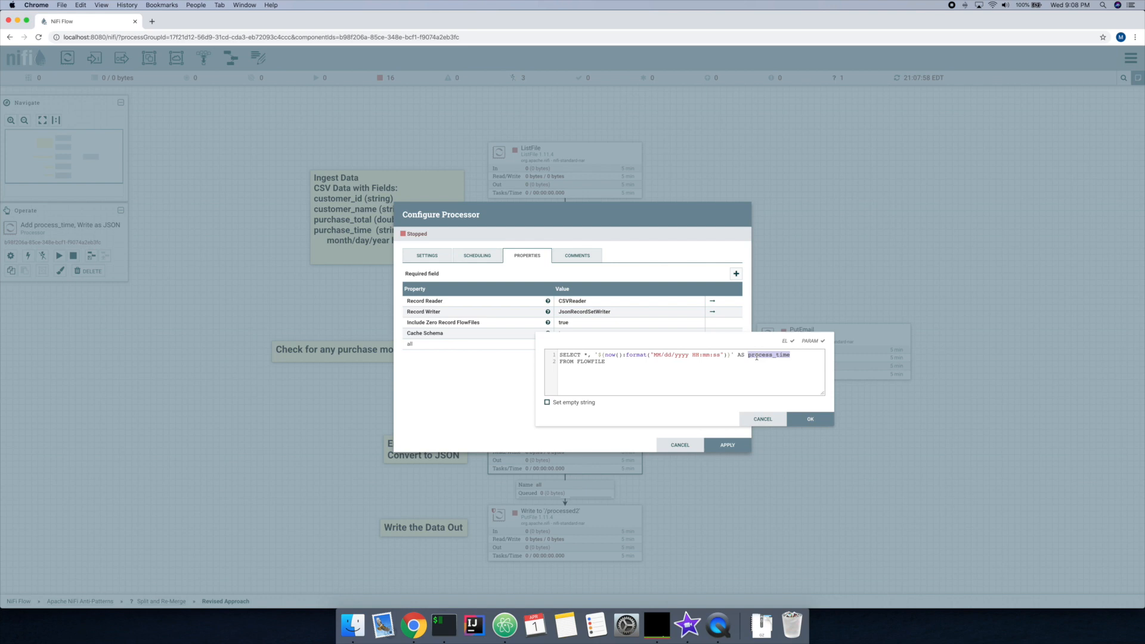
left_click(749, 417)
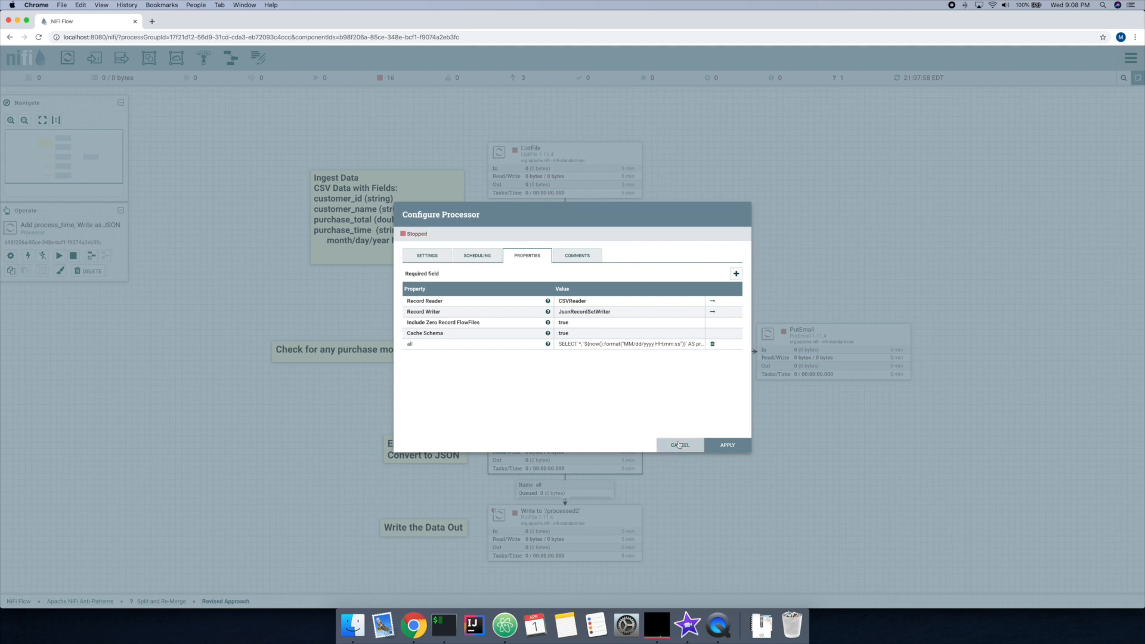
left_click(679, 445)
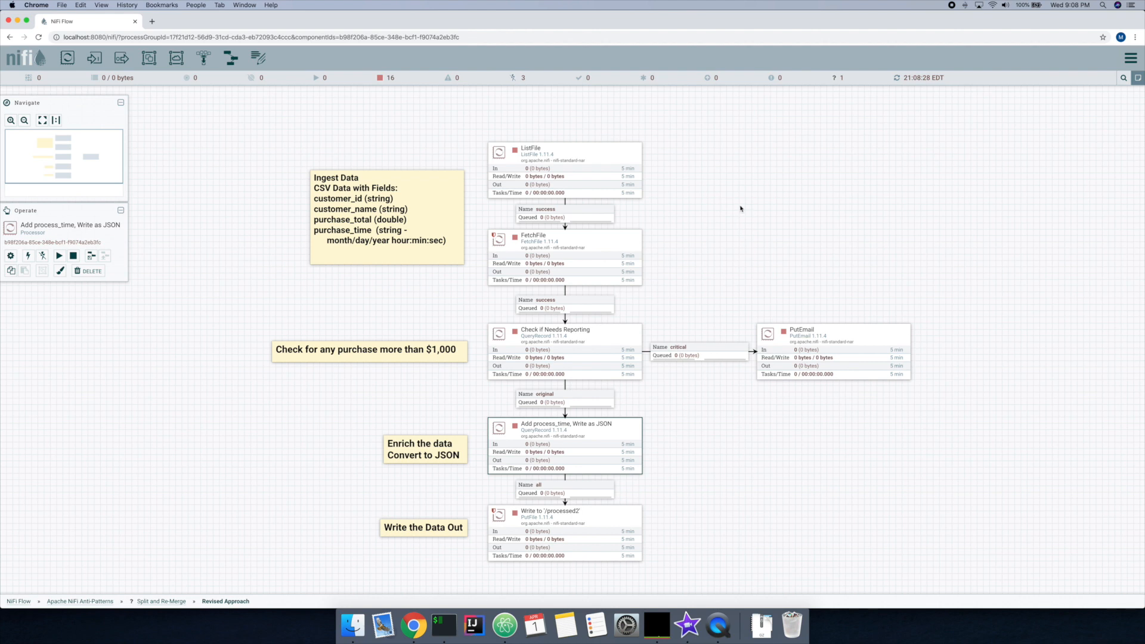
Step: Start all processors in the Revised Approach process group and refresh the canvas statistics
right_click(689, 241)
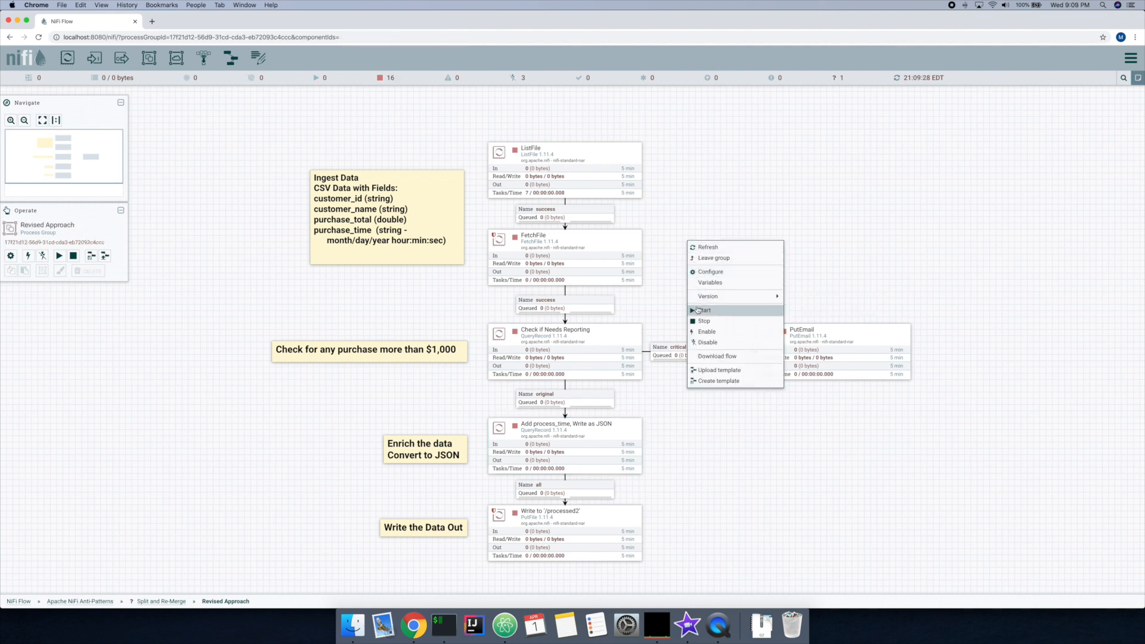
left_click(697, 310)
right_click(701, 251)
left_click(729, 261)
right_click(729, 263)
left_click(739, 268)
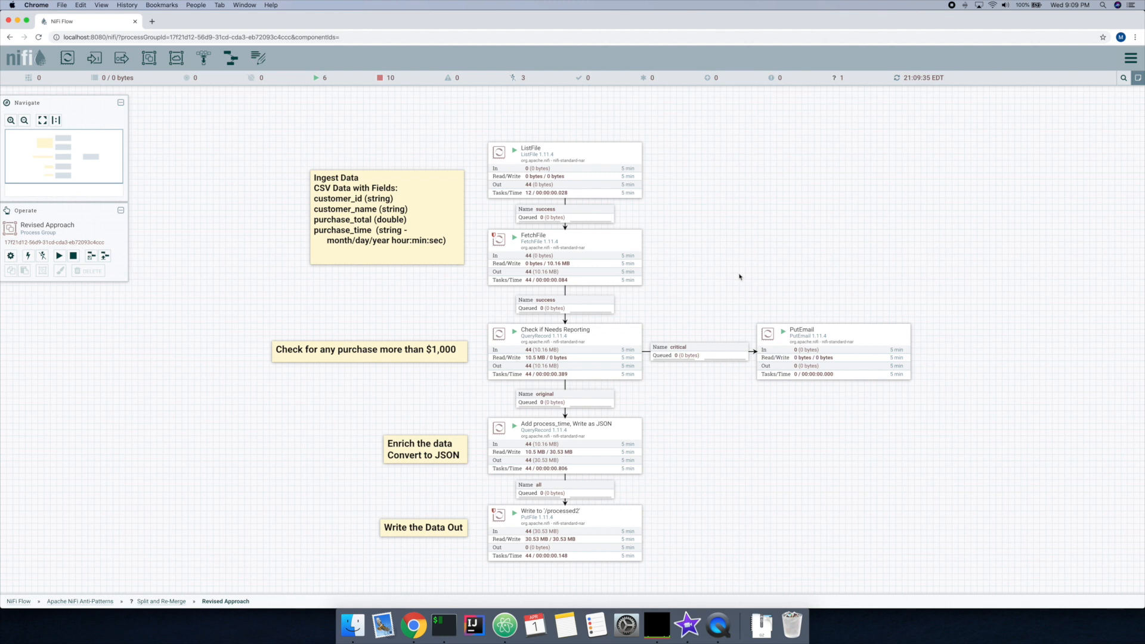
Step: View the data provenance of Write to './processed2' and check the lineage duration in the newest event's details
right_click(589, 524)
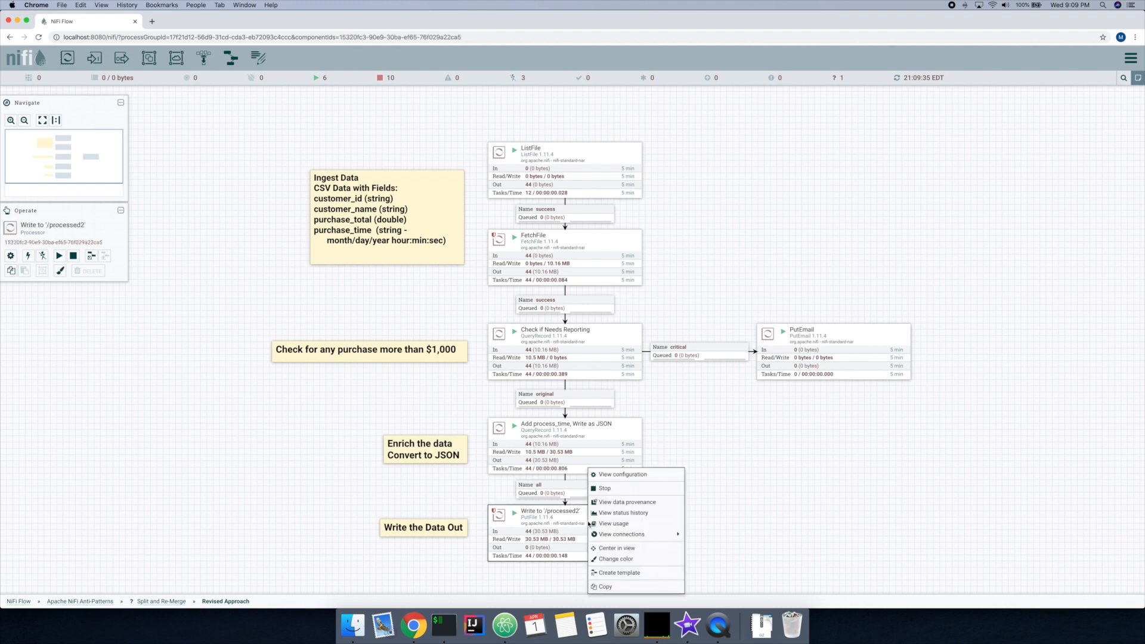
left_click(626, 504)
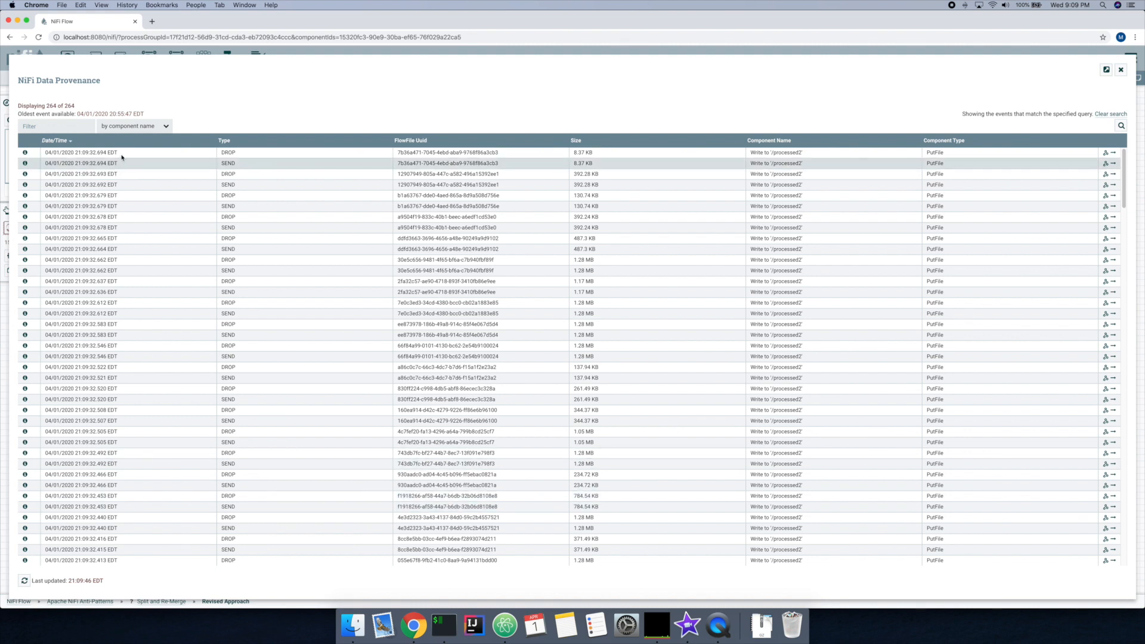
left_click(25, 153)
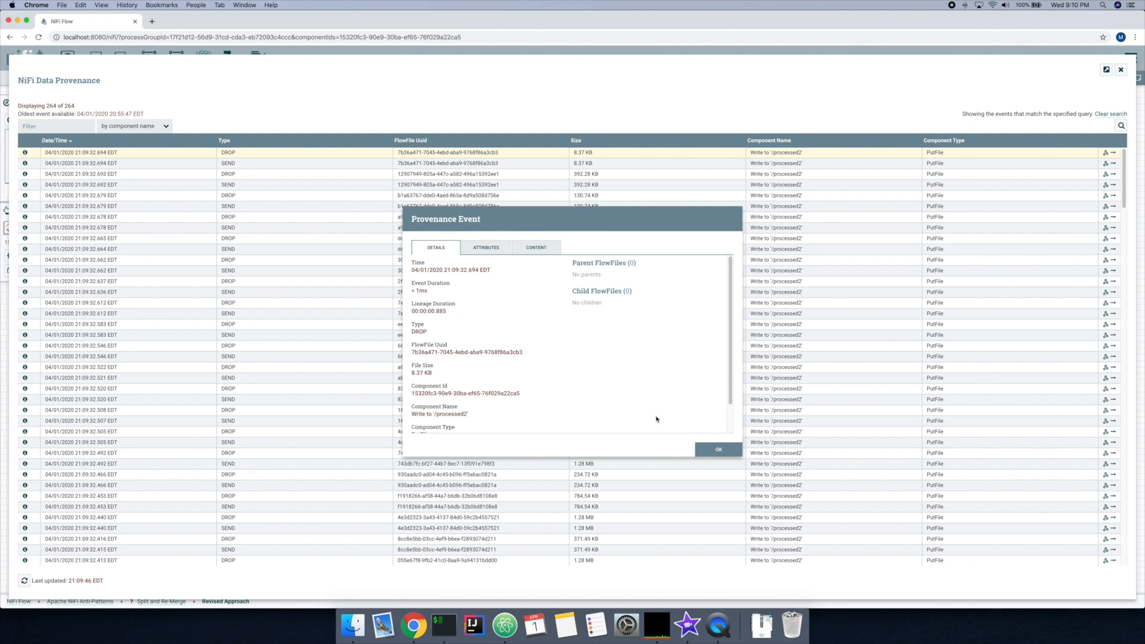
left_click(719, 449)
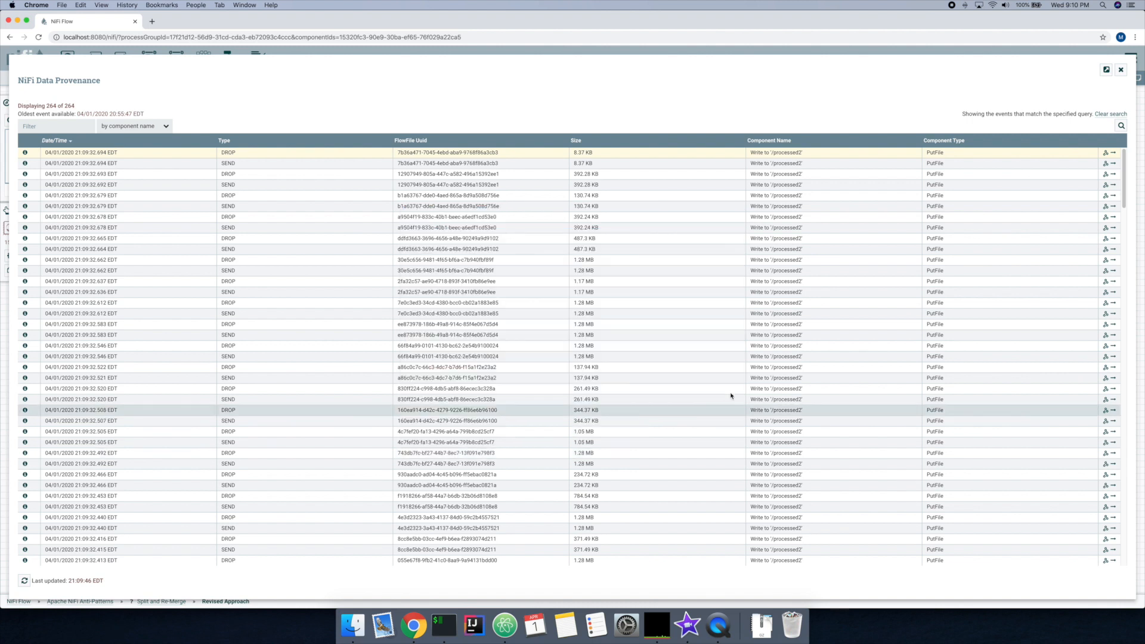
Step: Show the newest provenance event's lineage, find the FORK event's parents, and close the data provenance view
left_click(1105, 152)
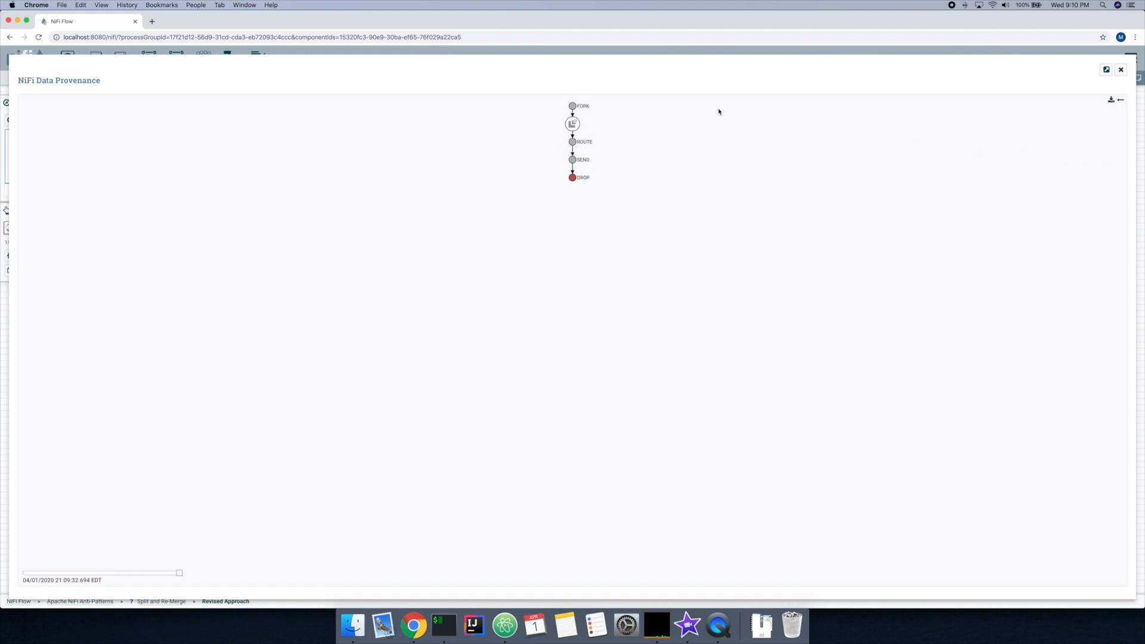
right_click(572, 108)
left_click(591, 134)
right_click(572, 106)
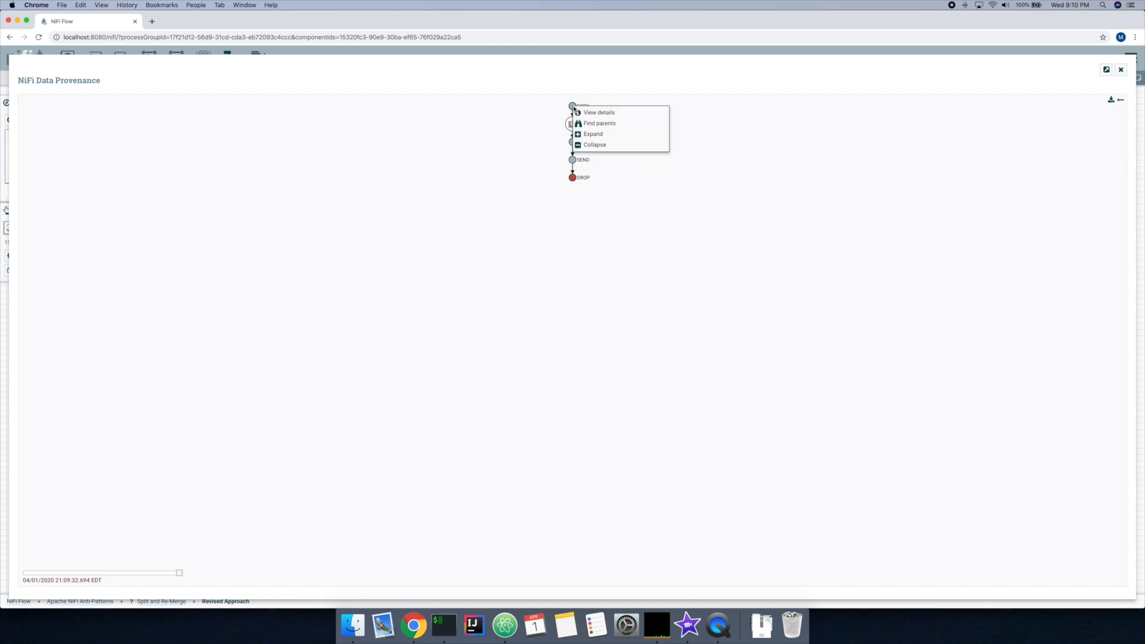
left_click(582, 123)
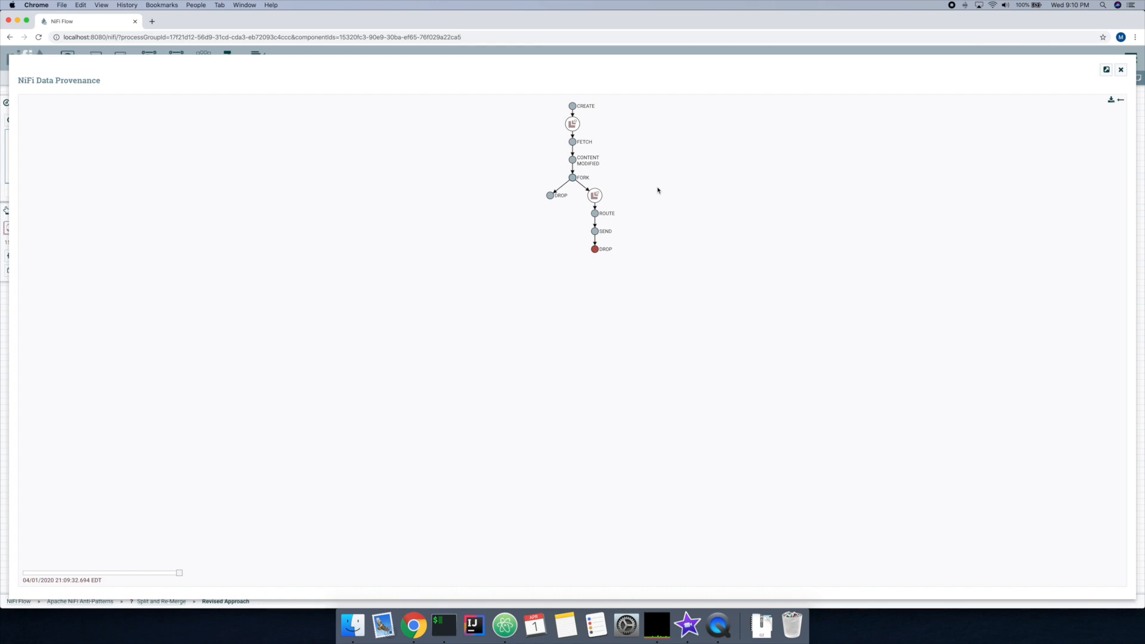
left_click(1121, 71)
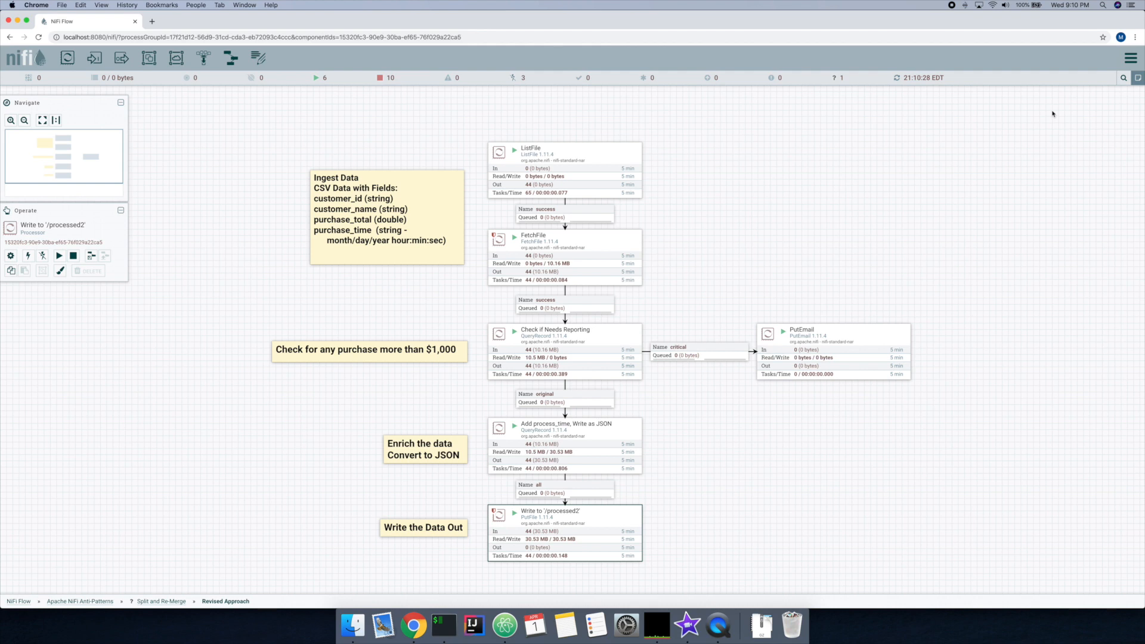